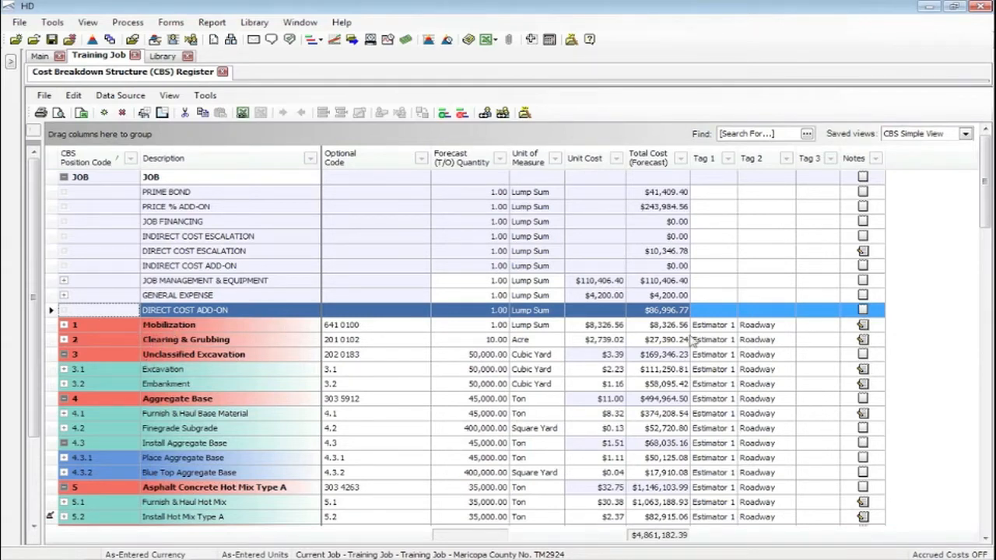
- Set Tag 3 of the Mobilization cost item to Bridge
left_click(822, 326)
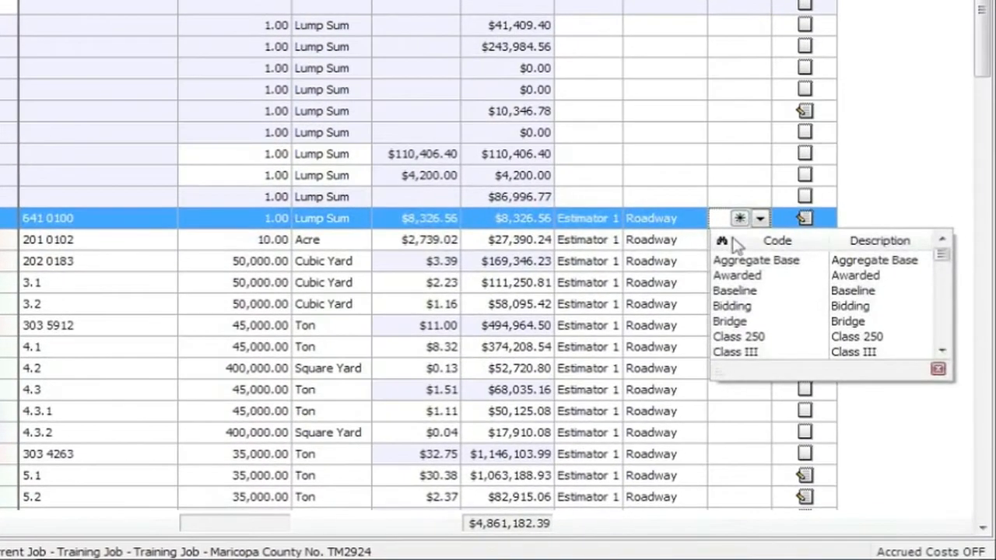
left_click(739, 322)
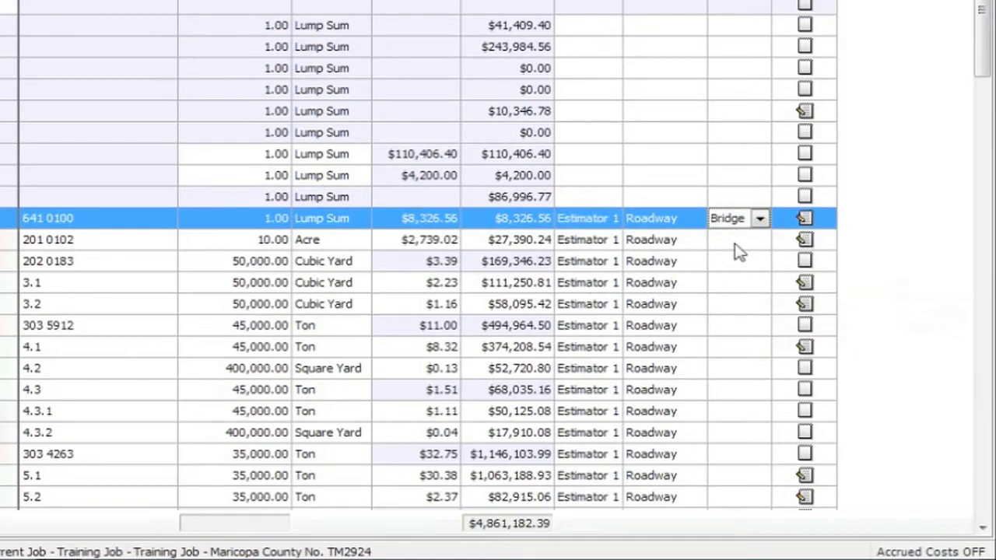
- Edit cost items 1 Mobilization through 4.3.2 Blue Top Aggregate Base together, setting their Tag 3 to Bridge
left_click(112, 325)
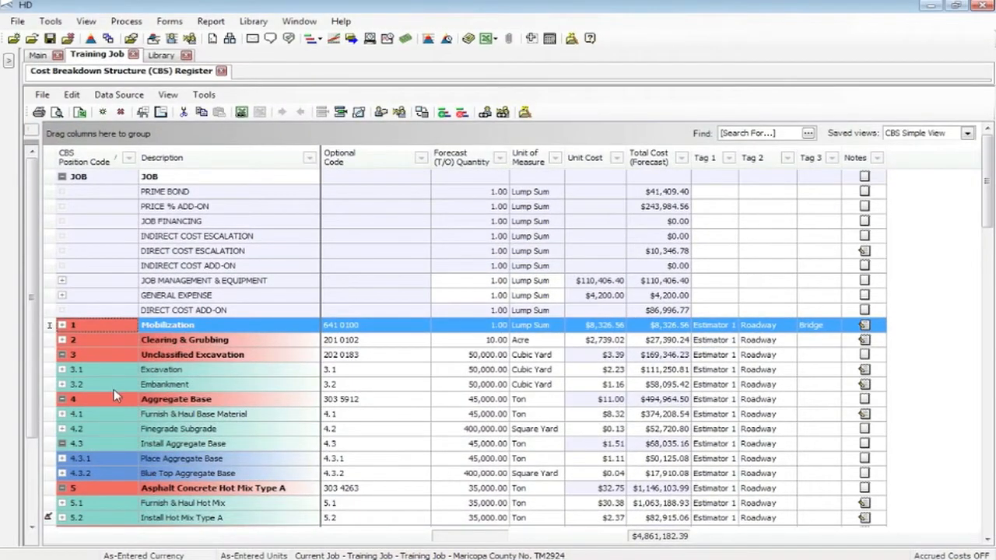
left_click(107, 474, "shift")
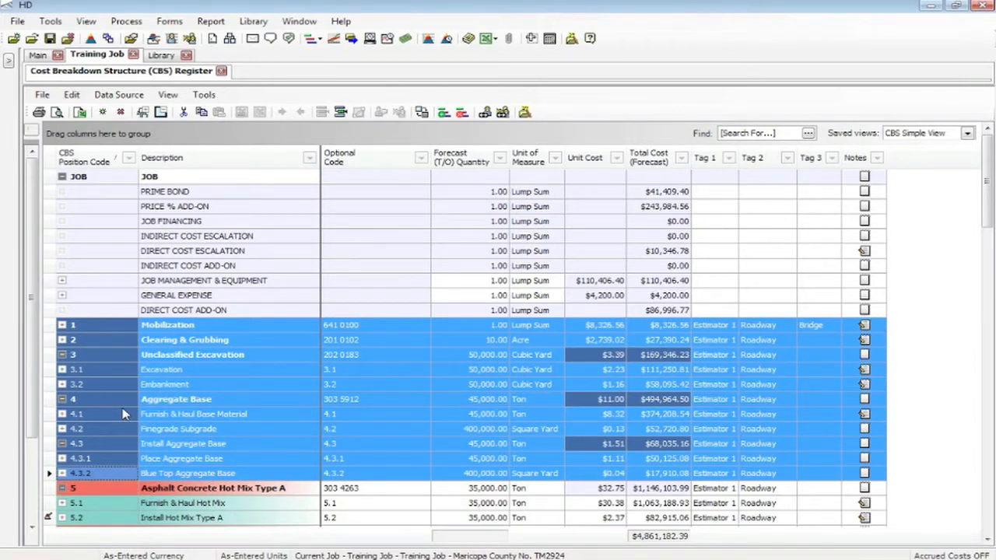
right_click(105, 367)
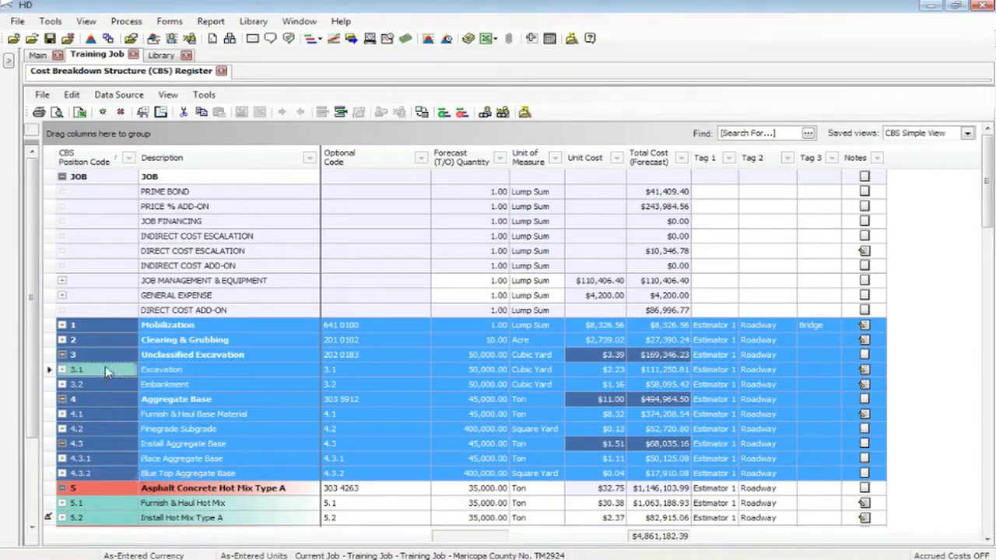
left_click(161, 260)
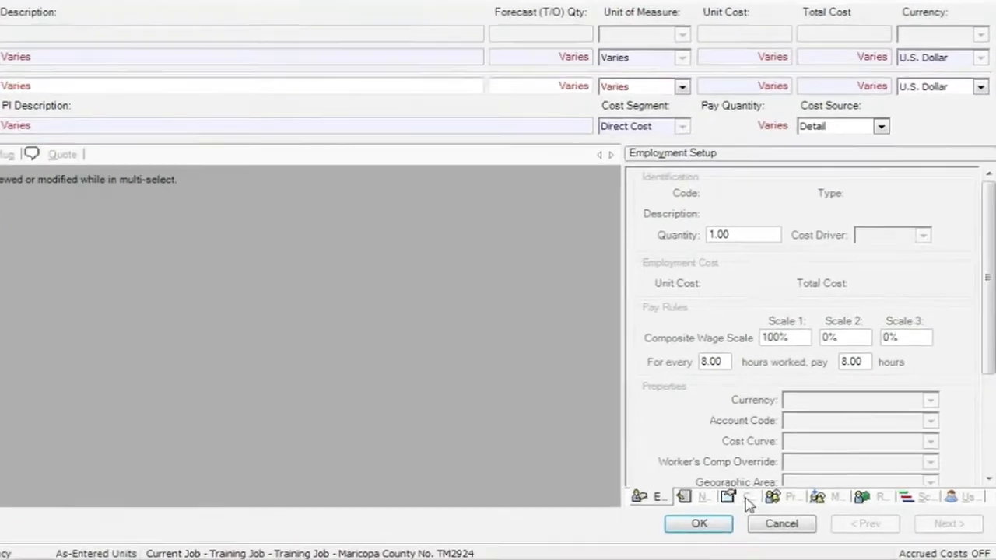
left_click(788, 511)
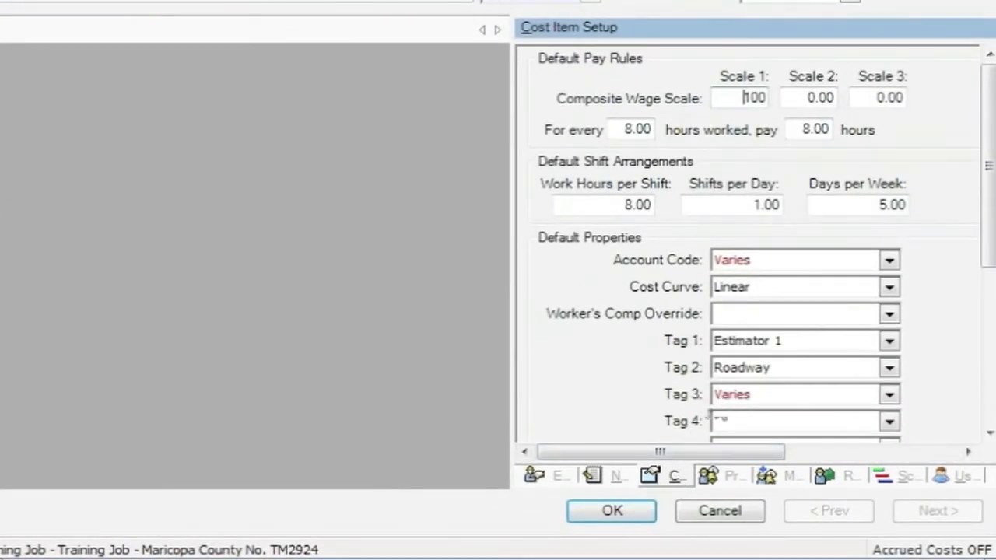
left_click(739, 403)
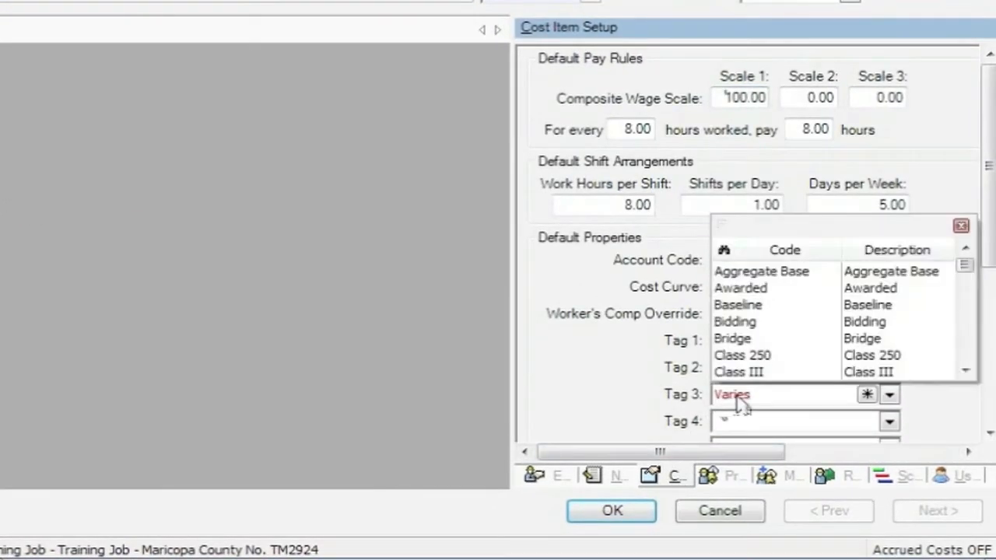
left_click(740, 345)
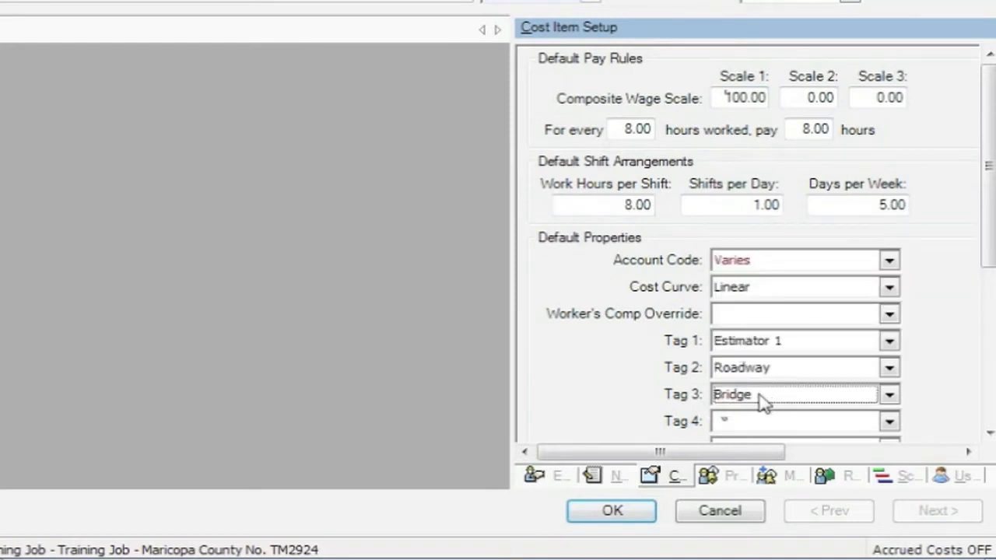
left_click(610, 511)
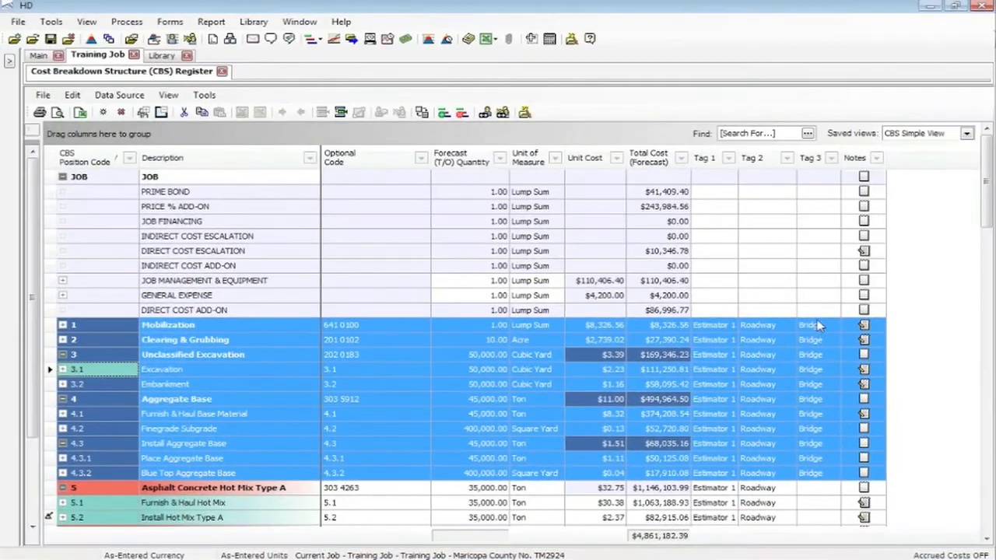
- Filter the cost breakdown register to items whose Unit of Measure is Ton
left_click(714, 160)
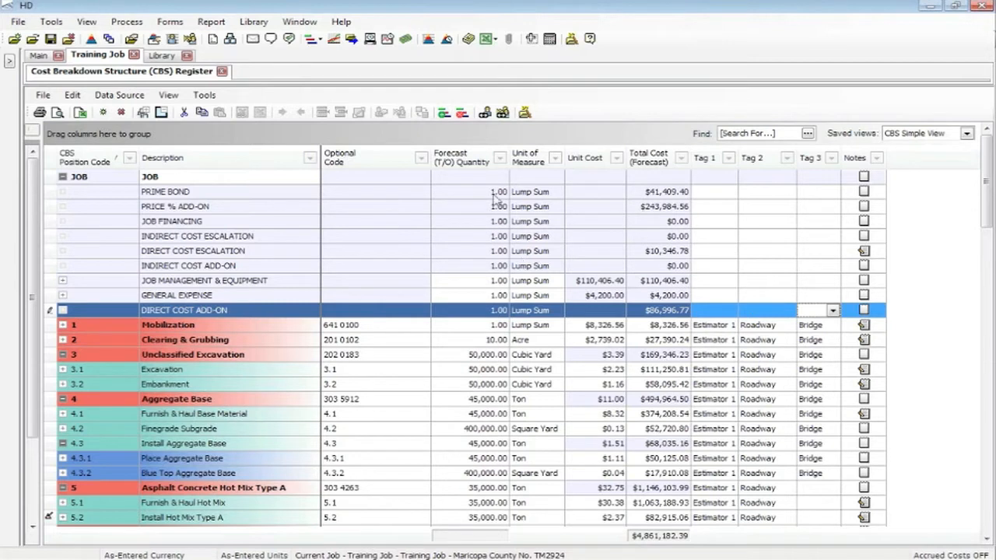
left_click(556, 159)
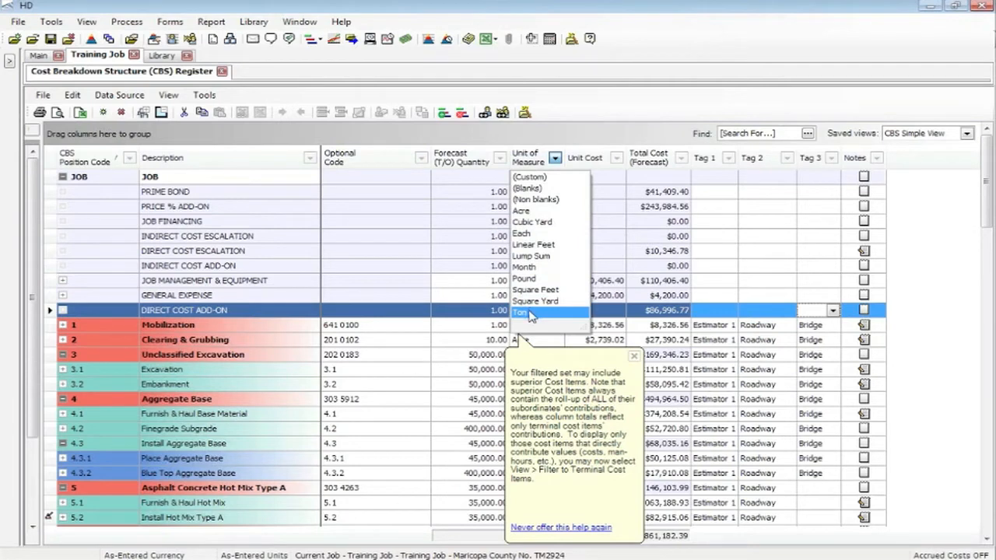
left_click(522, 312)
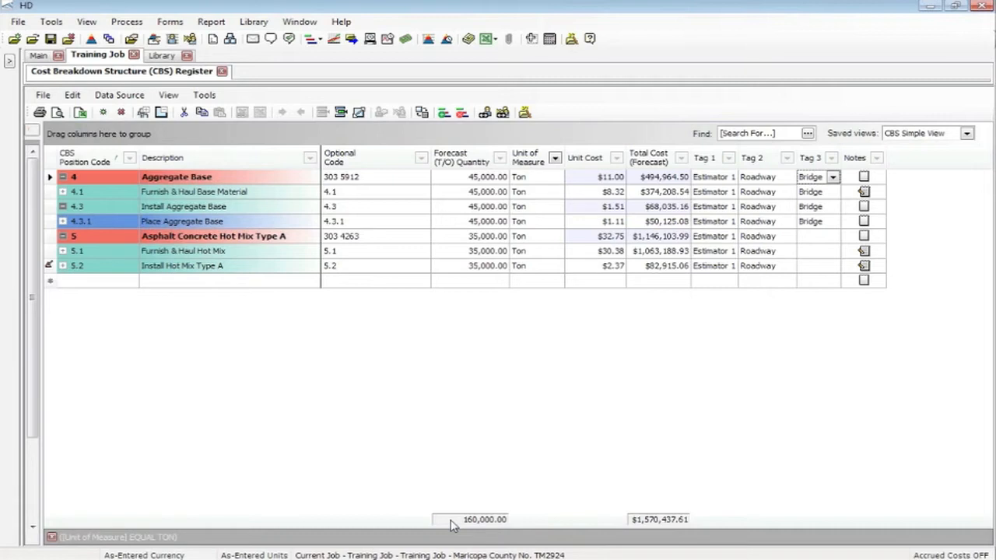
- Narrow the Ton items to those with Tag 3 Bridge, and clear all filters from the register
left_click(831, 158)
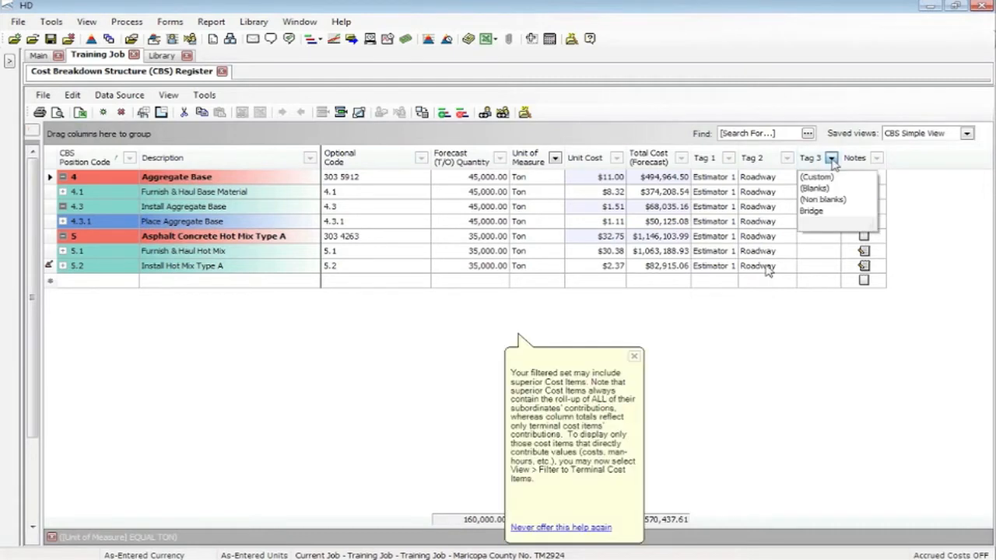
left_click(815, 212)
left_click(635, 358)
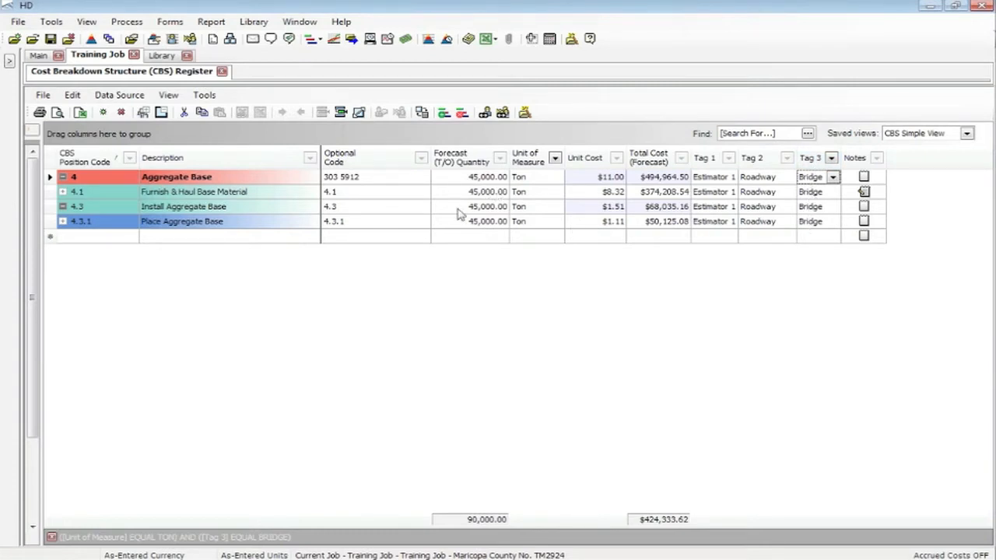
left_click(52, 538)
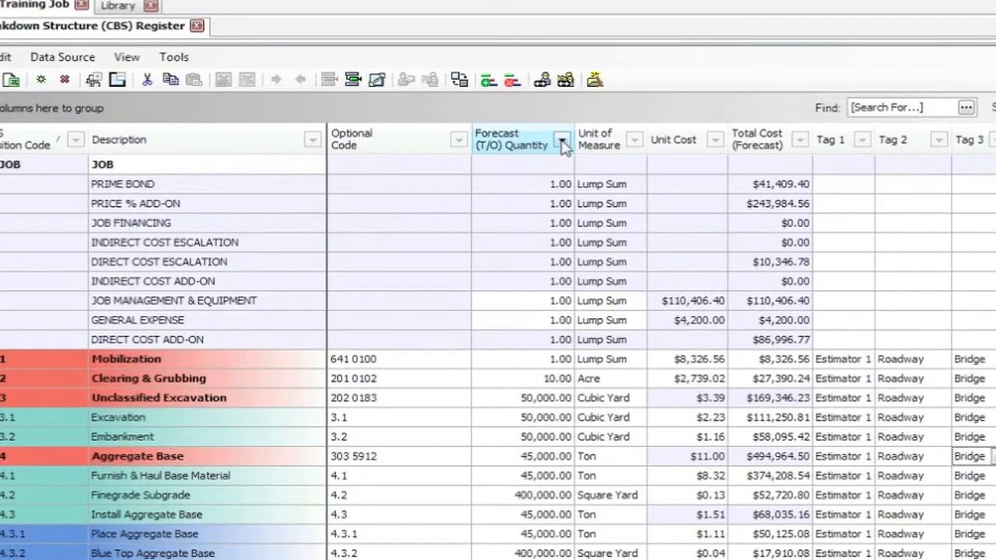
- Apply a custom filter to Forecast (T/O) Quantity for values greater than 45000, and dismiss the help note
left_click(562, 142)
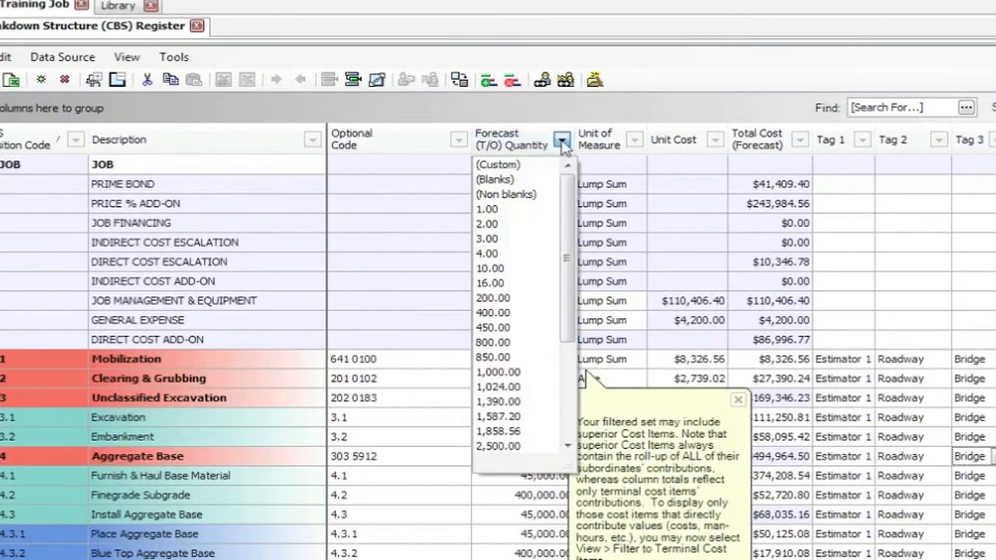
left_click(529, 166)
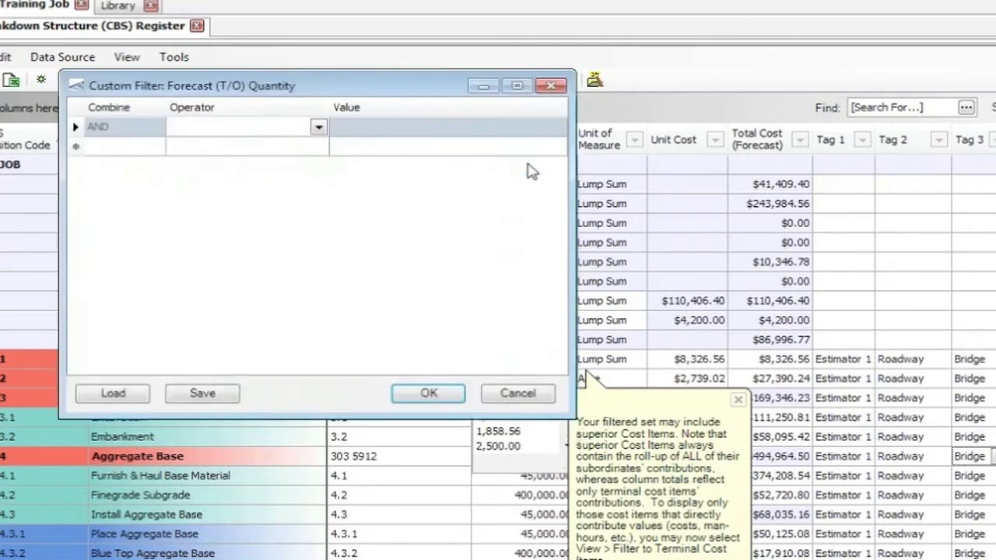
left_click_drag(382, 84, 470, 78)
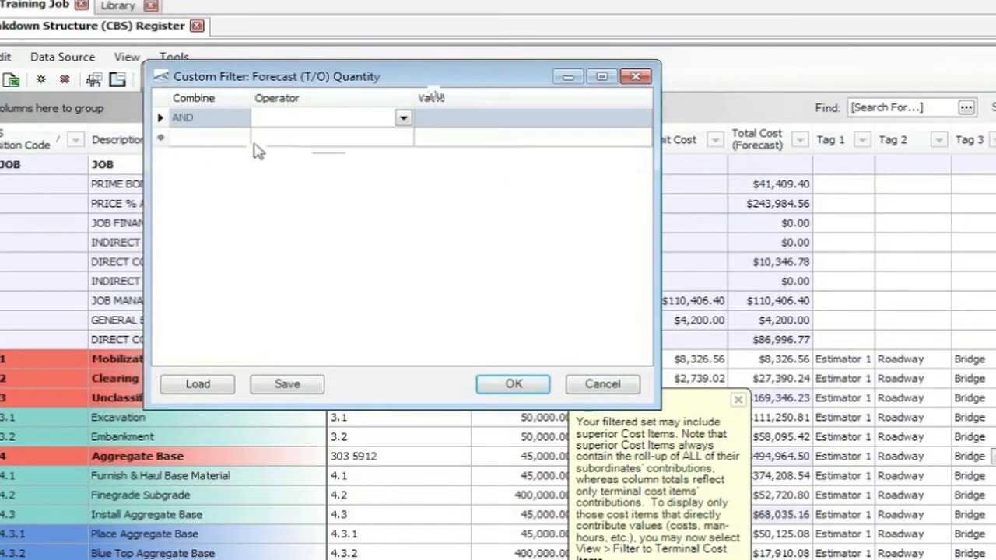
left_click(404, 117)
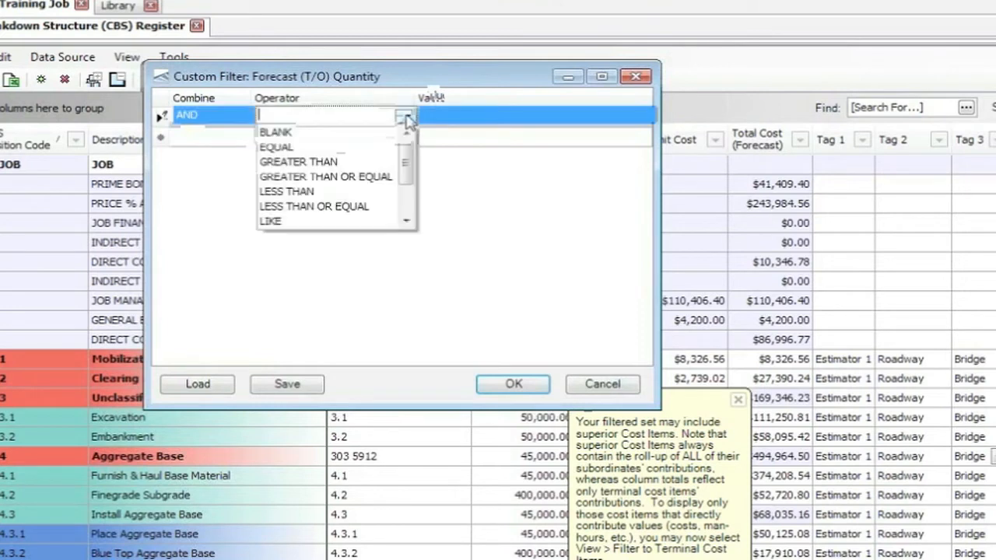
left_click(308, 163)
left_click(449, 113)
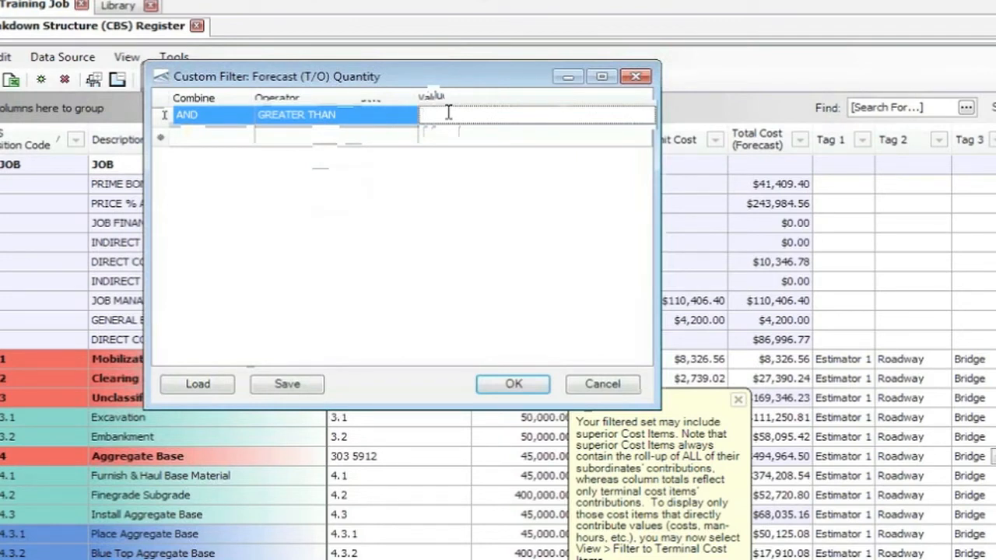
type("45000")
key("Return")
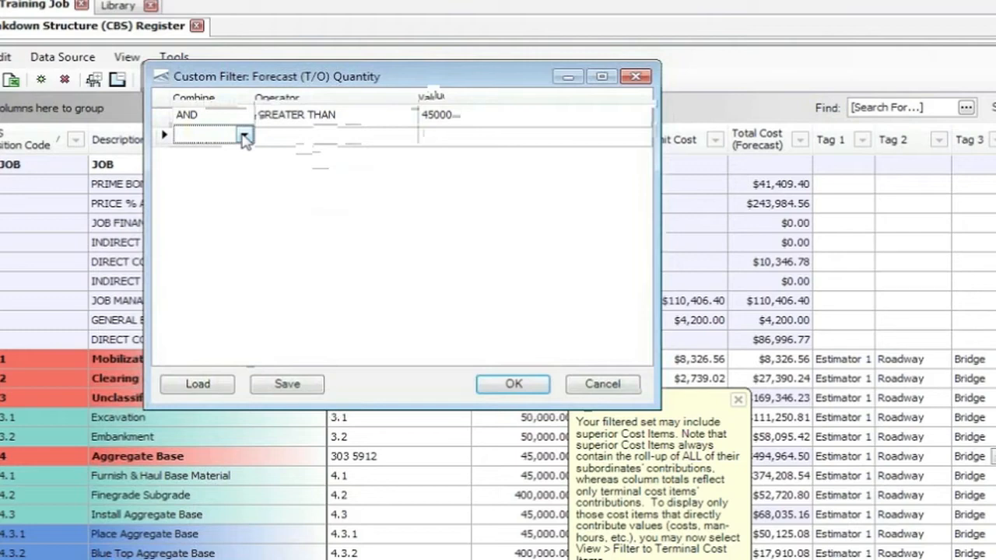
left_click(517, 385)
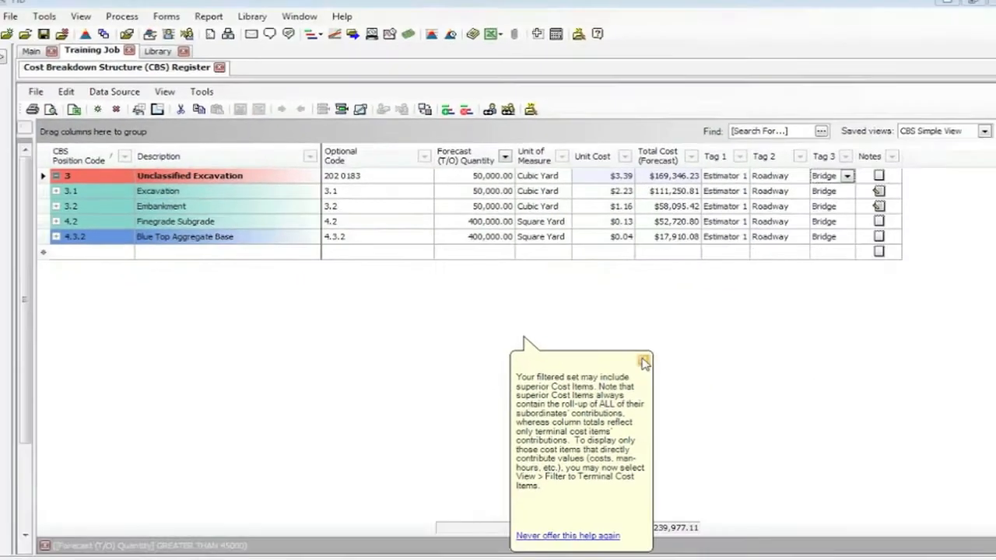
left_click(644, 362)
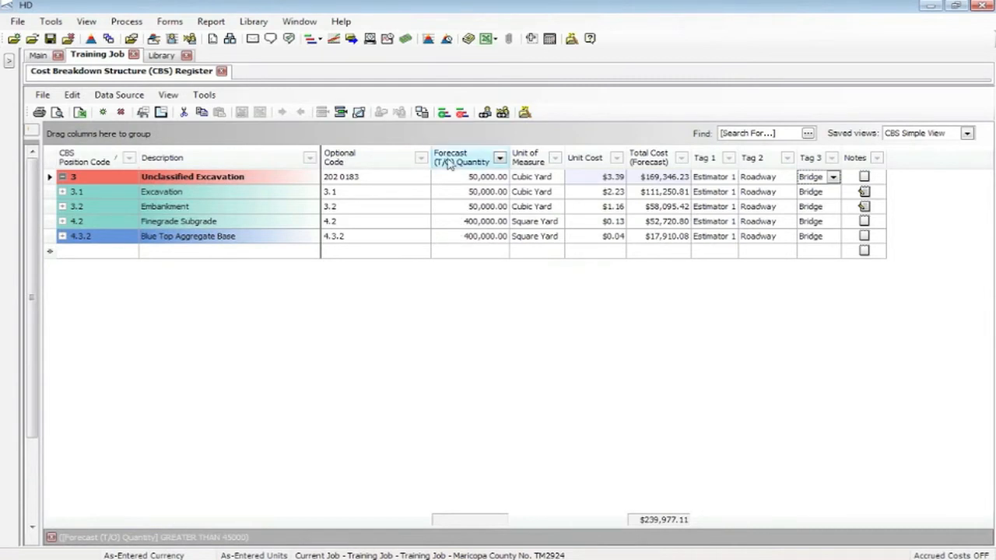
- Review the custom filter definition for Forecast (T/O) Quantity without changing it, and clear the filter from the register
left_click(498, 159)
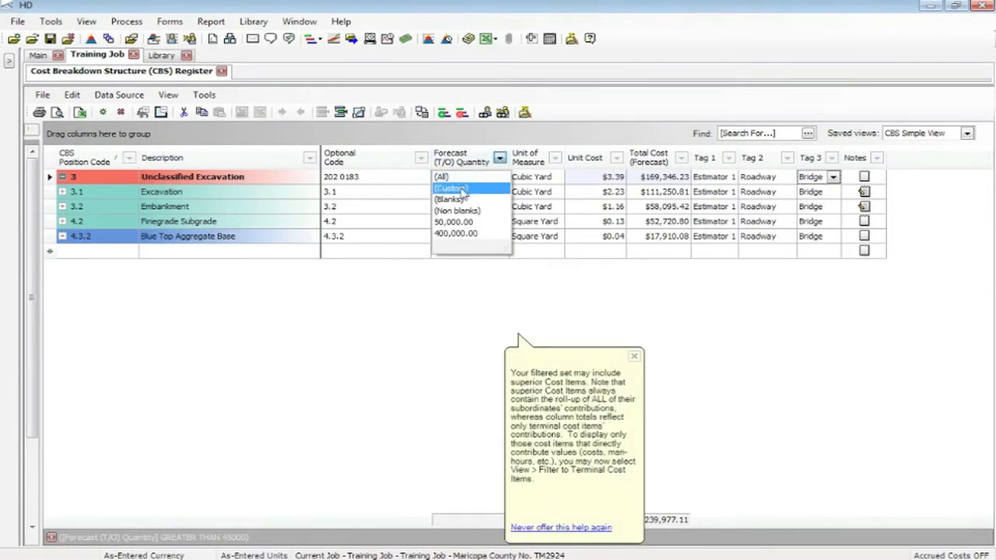
left_click(458, 189)
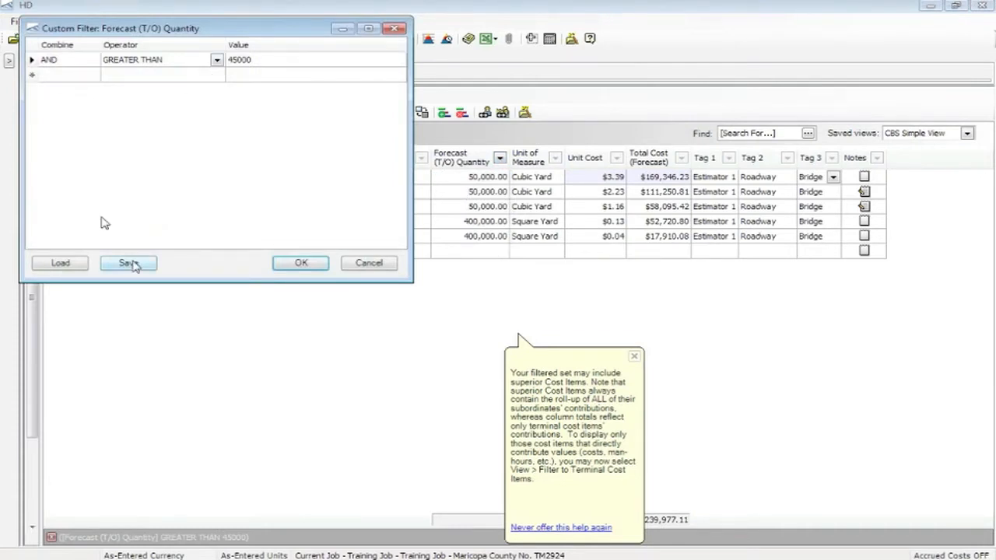
left_click(368, 263)
left_click(634, 356)
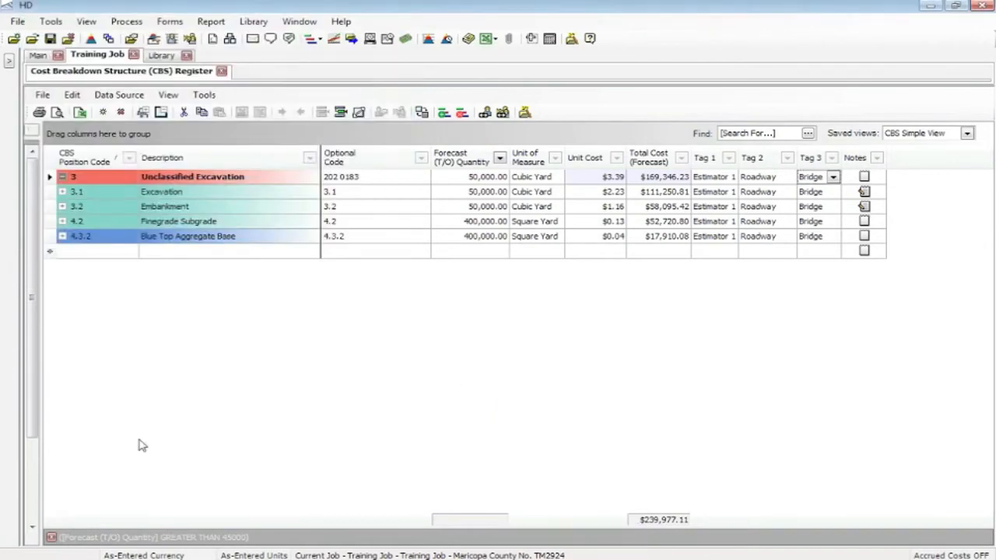
left_click(50, 538)
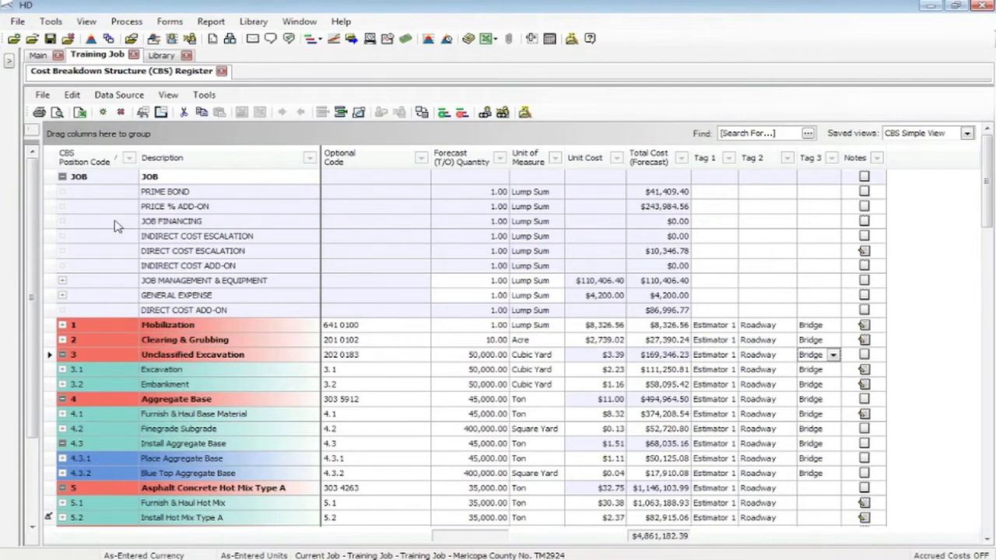
- Filter the register by Tag 1 to Estimator 1, and clear that filter
left_click(729, 157)
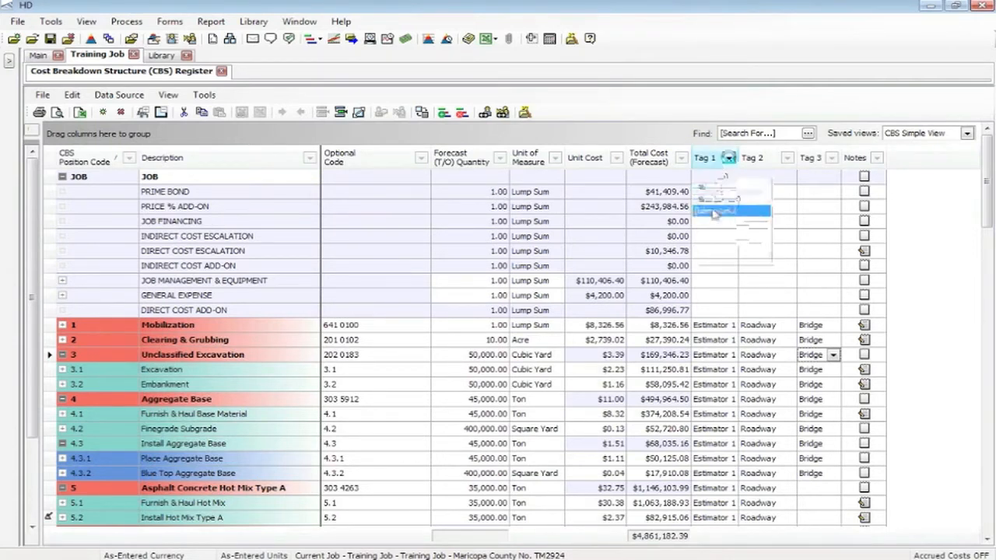
left_click(698, 244)
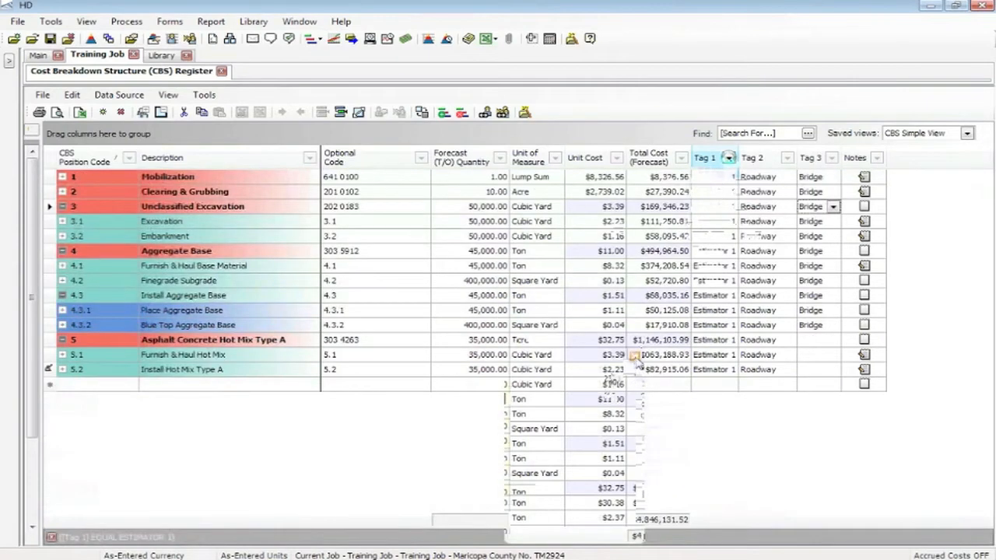
left_click(51, 538)
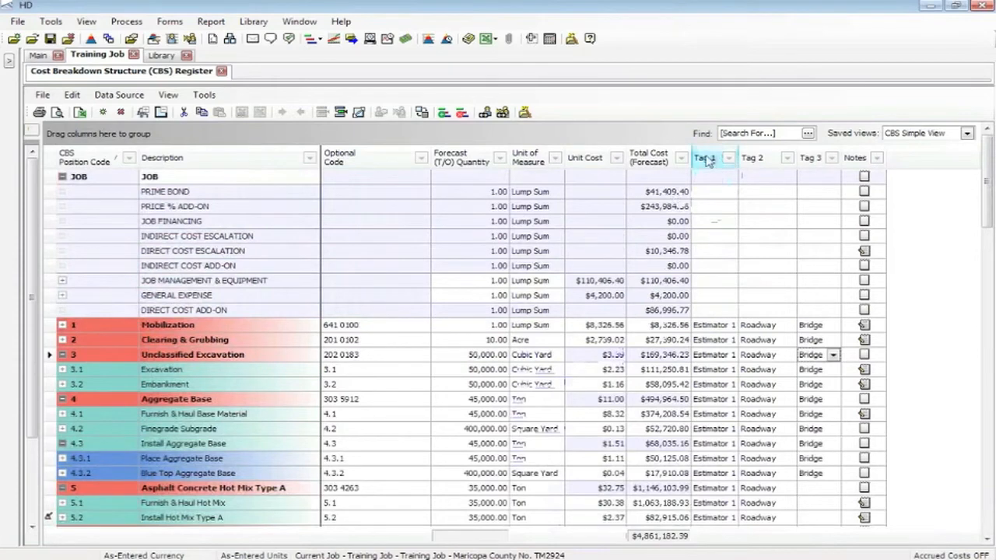
- Group the register's cost items by Tag 1 and within that by Tag 2
left_click_drag(707, 162, 291, 142)
left_click_drag(705, 173, 201, 156)
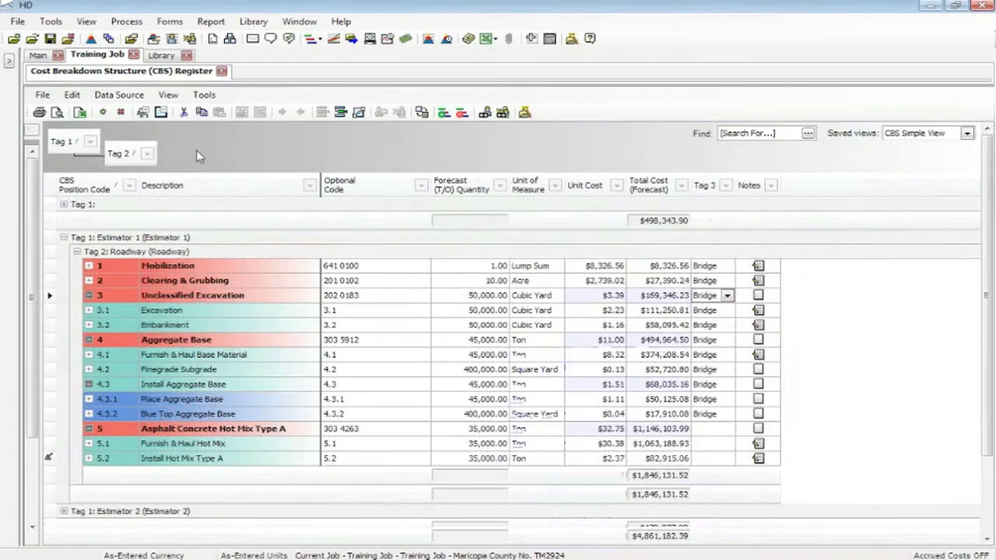
- Collapse the Roadway and Estimator 1 groups to view their subtotals, and expand Estimator 1 again
left_click(77, 253)
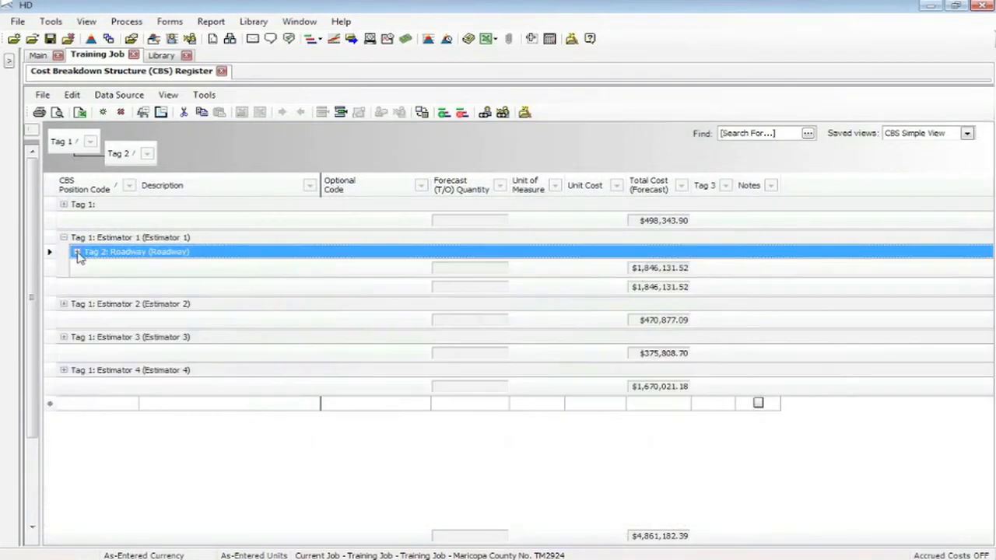
left_click(63, 239)
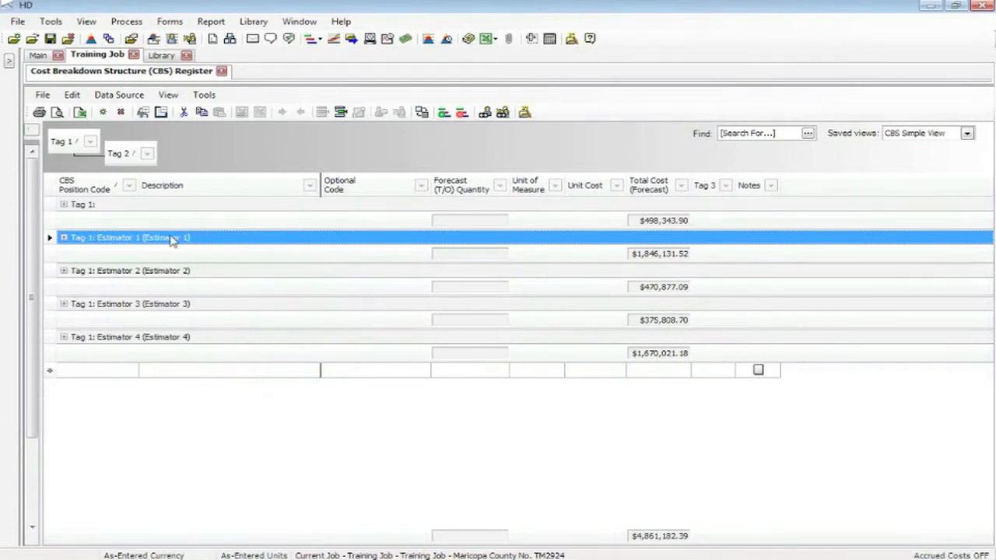
left_click(64, 238)
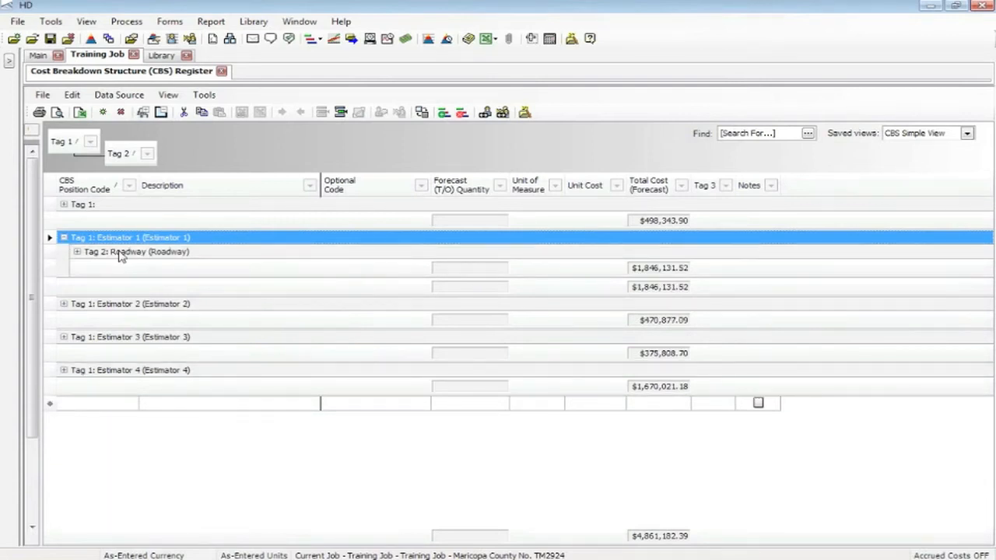
- Collapse the Estimator 1 group, expand Estimator 2, and examine the cost items in its Roadway and Water/Sewer subgroups
left_click(64, 238)
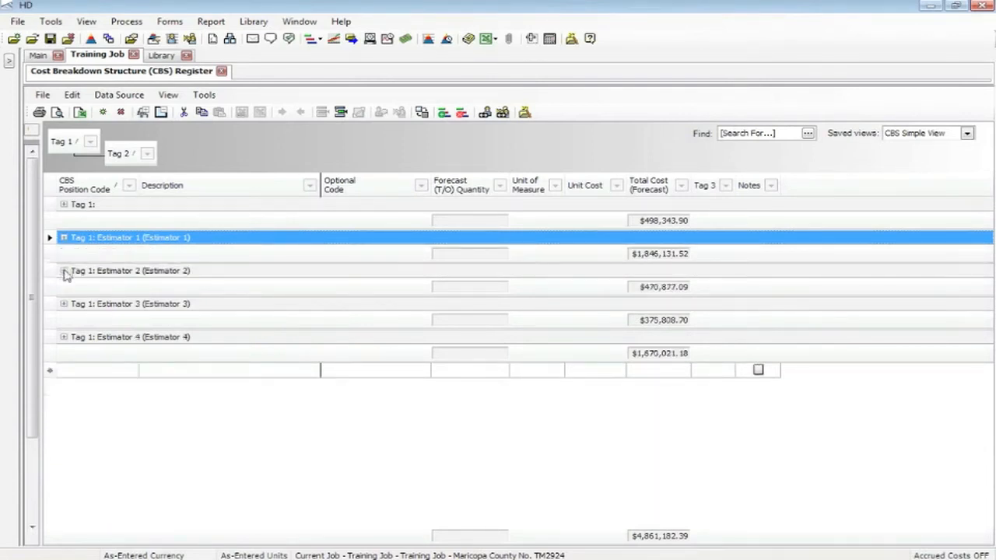
left_click(64, 271)
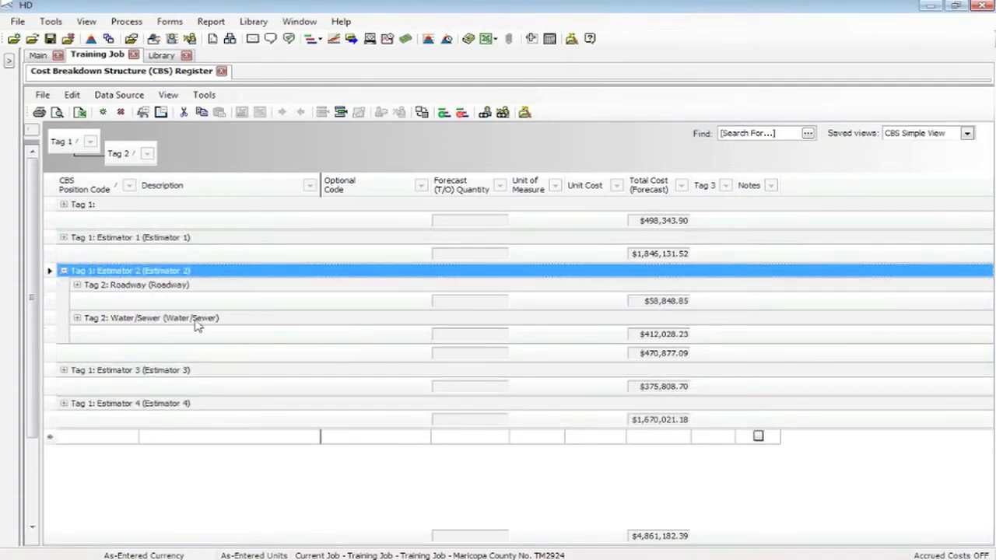
left_click(76, 285)
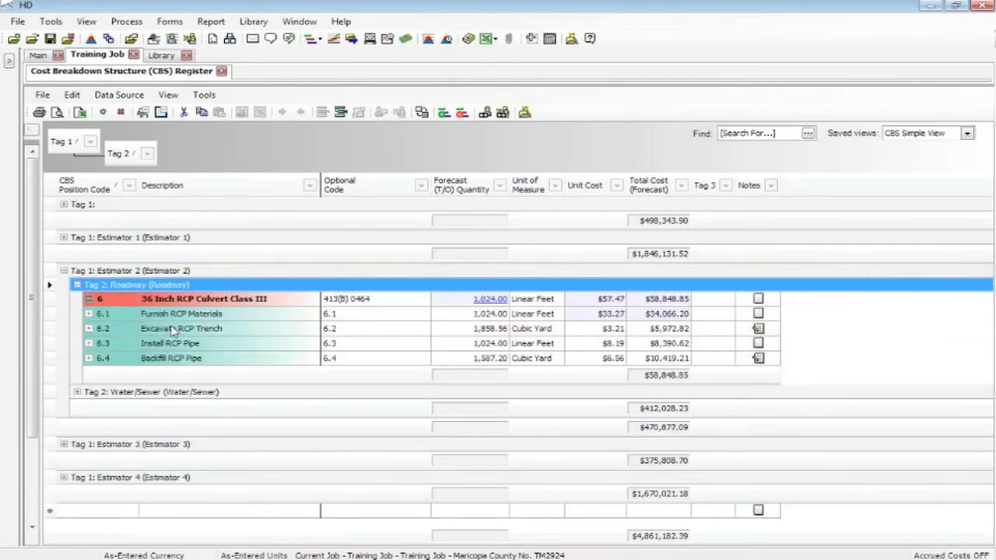
left_click(77, 286)
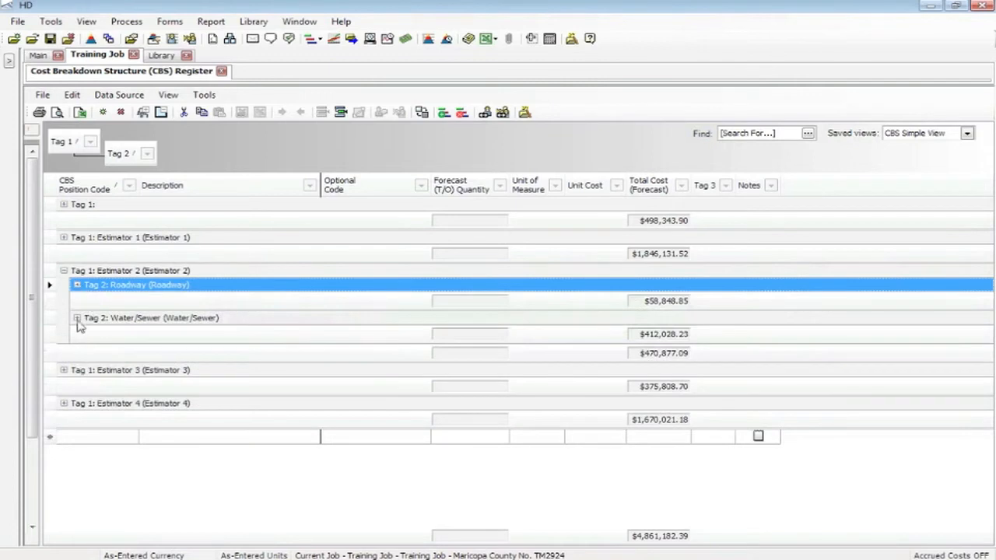
left_click(77, 318)
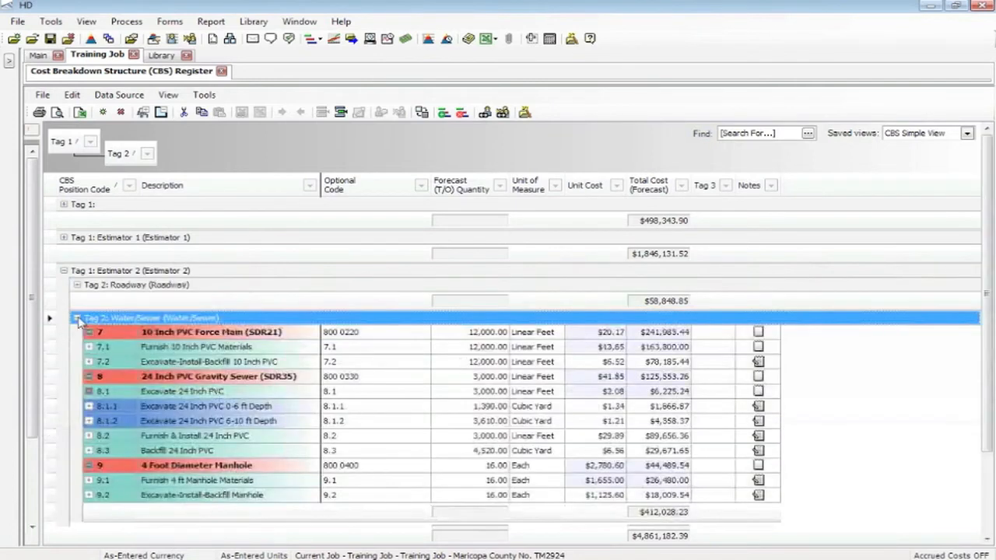
left_click(77, 319)
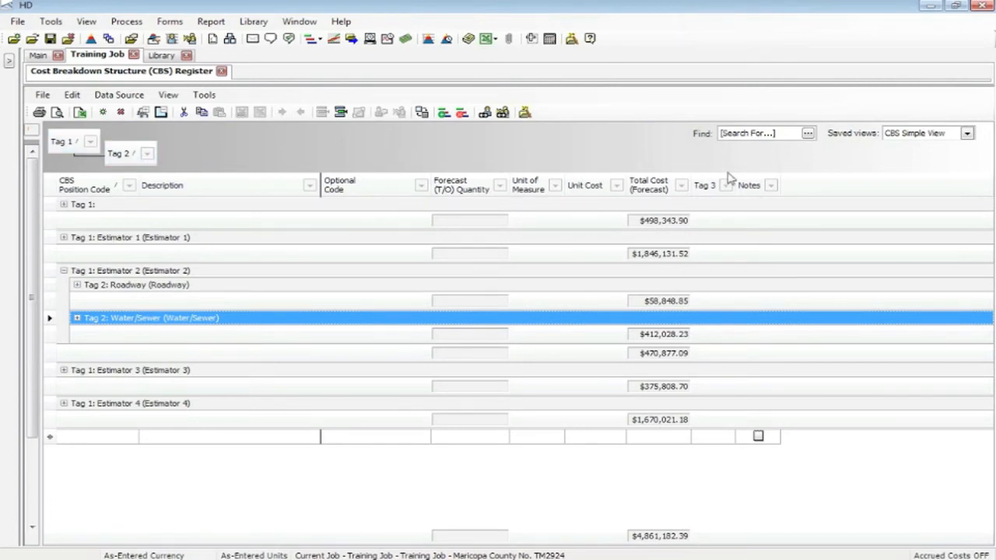
- Clear all grouping from the CBS Register
right_click(200, 156)
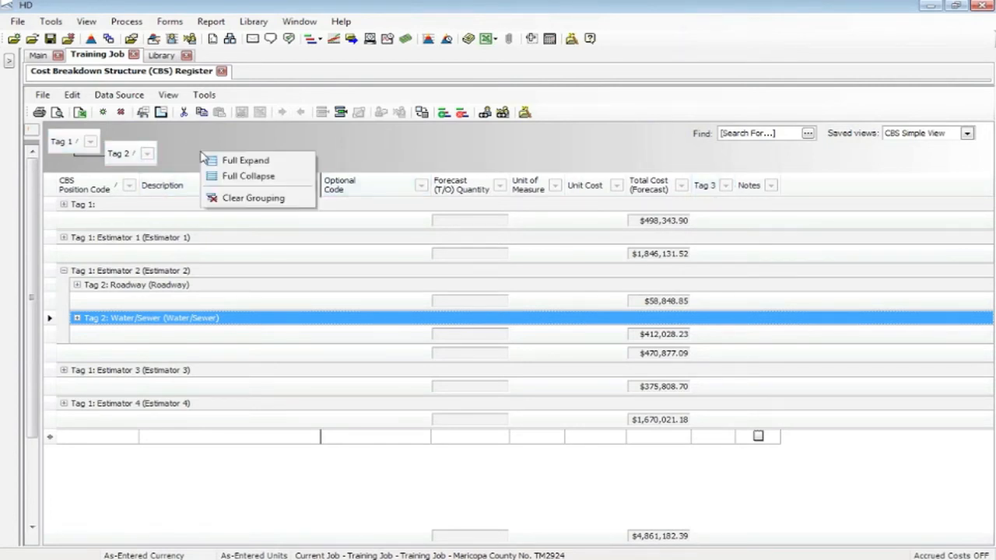
left_click(293, 202)
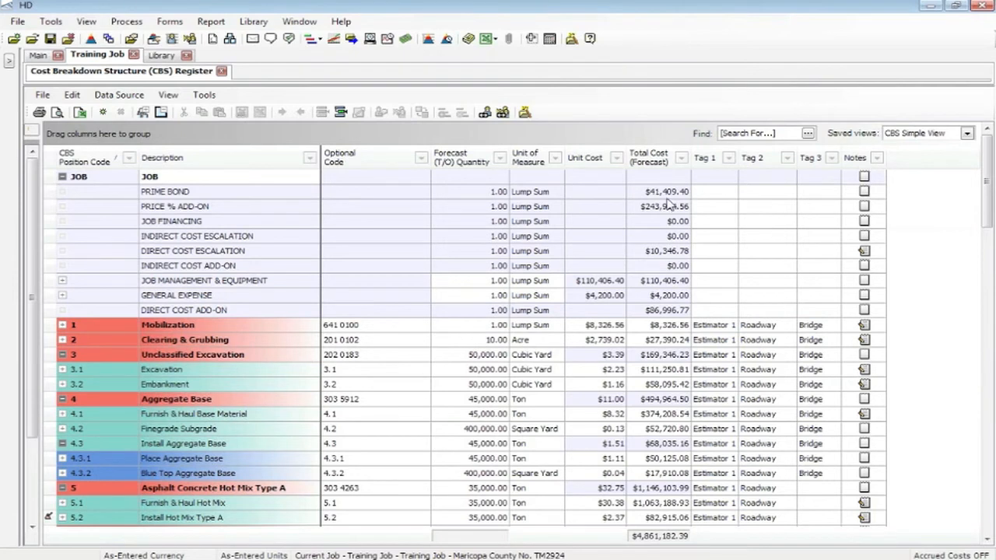
- Filter the register to cost items with non-blank notes and open the Mobilization note to read it
left_click(877, 158)
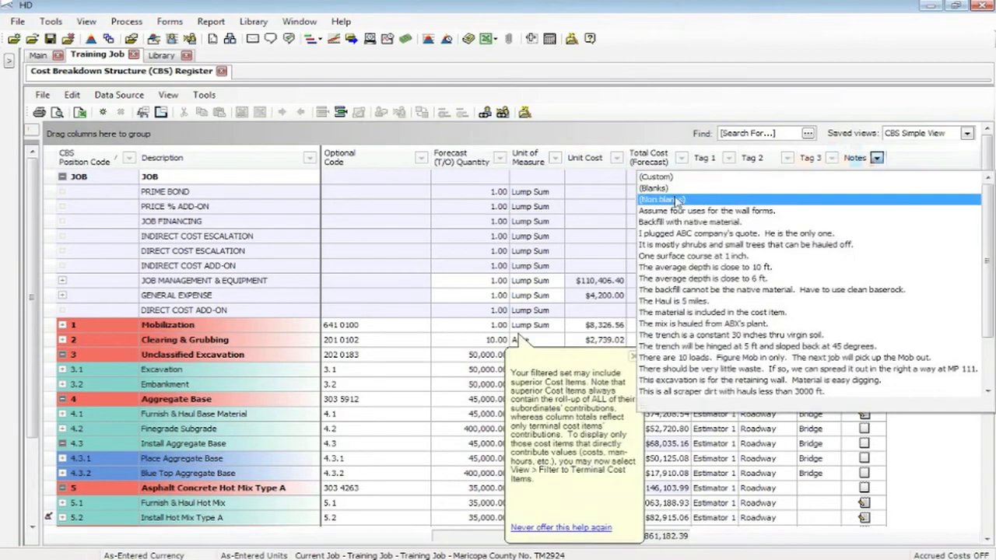
left_click(599, 181)
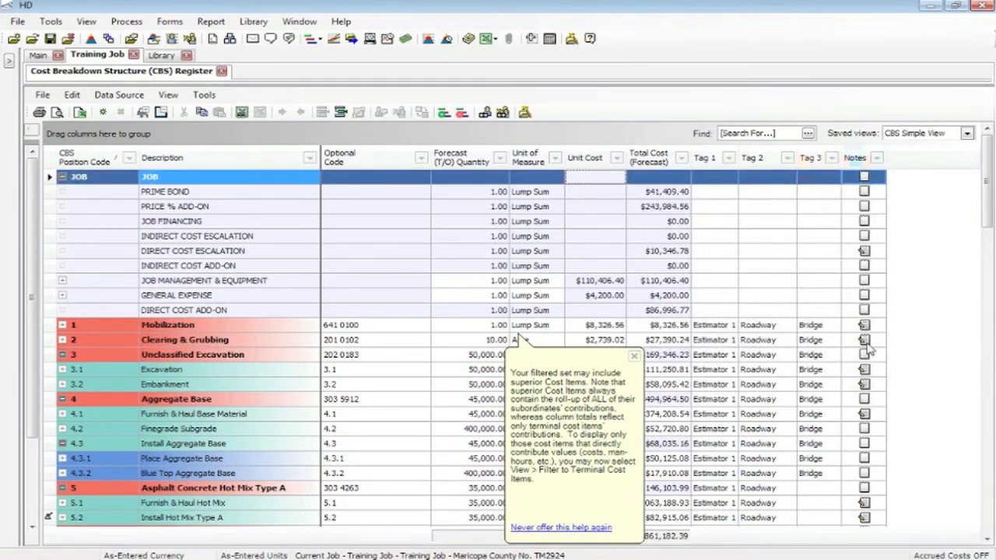
left_click(634, 356)
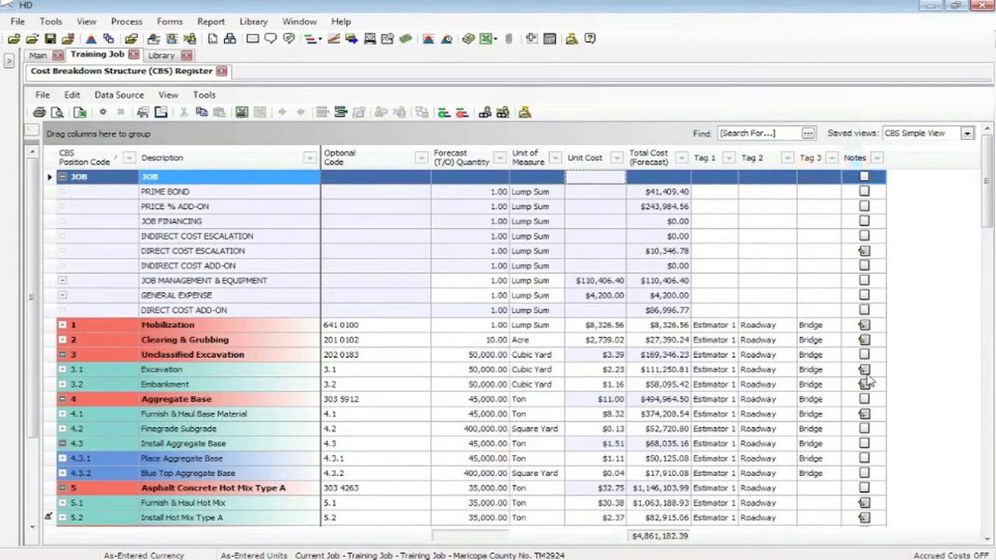
left_click(877, 158)
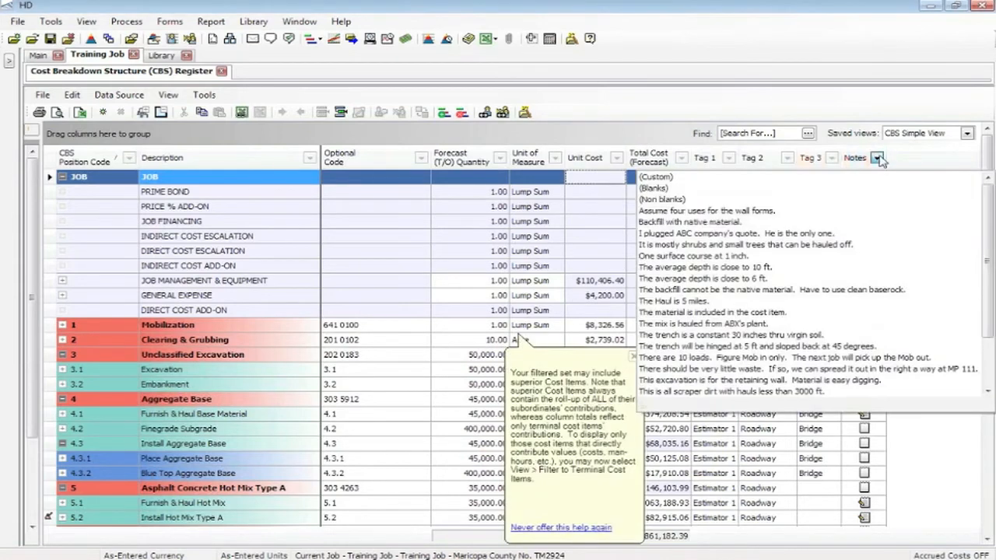
left_click(704, 200)
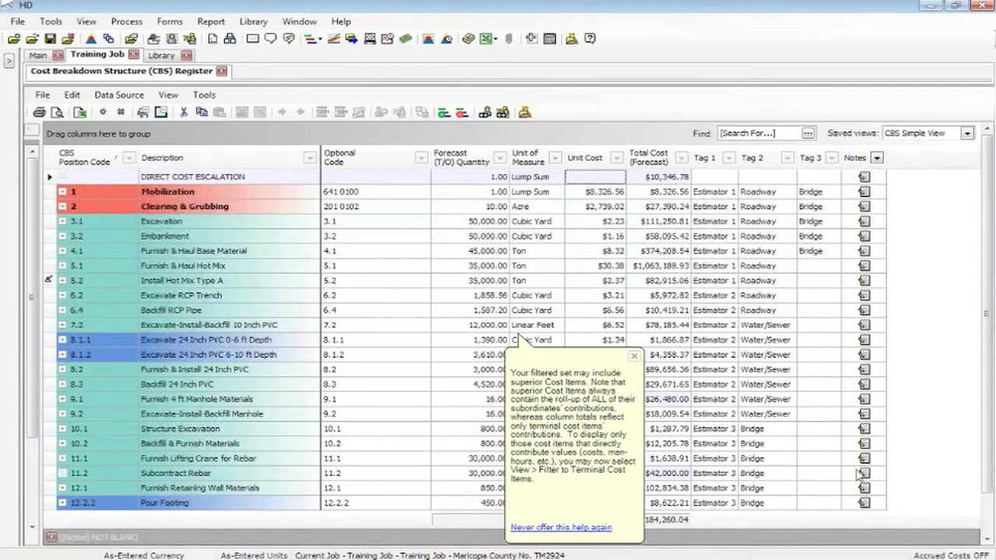
left_click(864, 191)
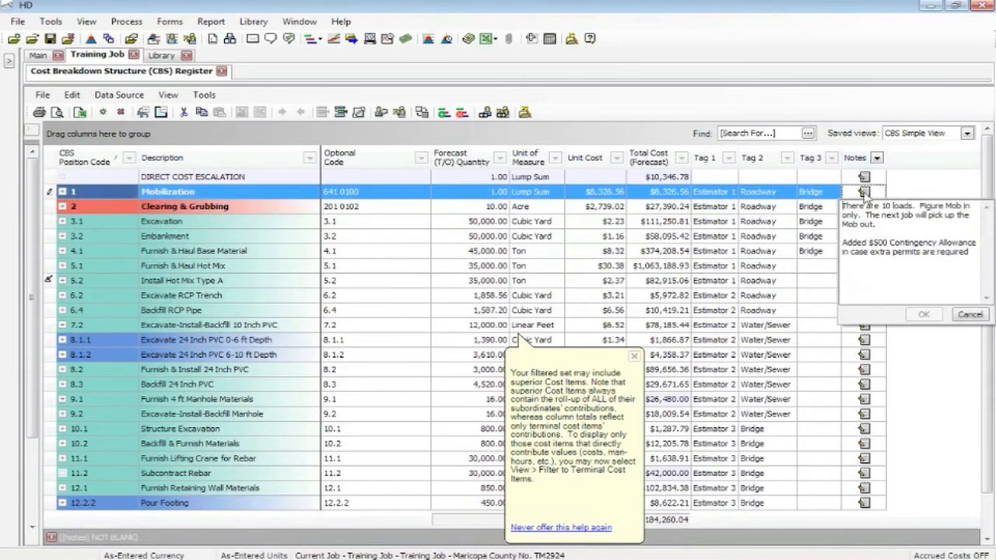
- Clear the Notes filter so all cost items are listed, and dismiss the filtering help balloon
left_click(877, 158)
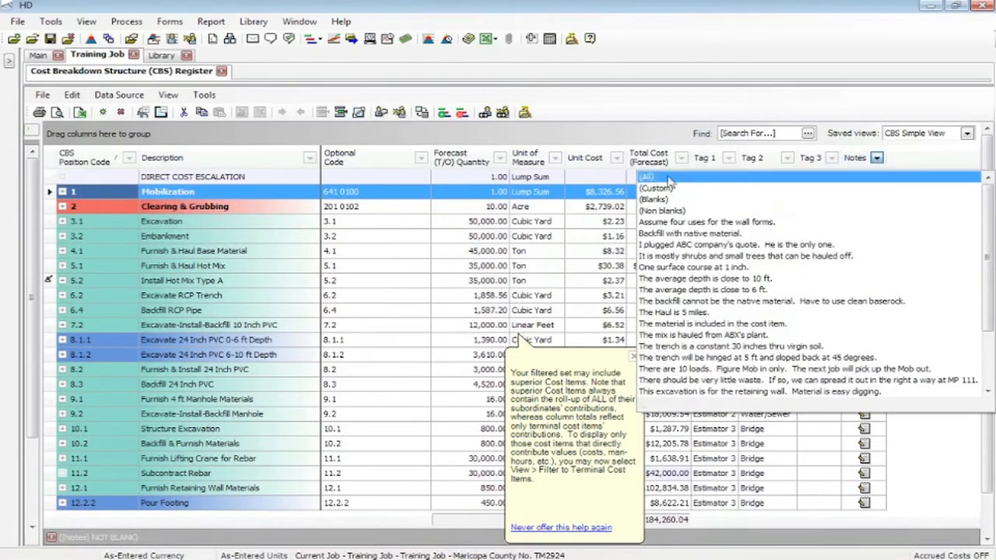
left_click(668, 179)
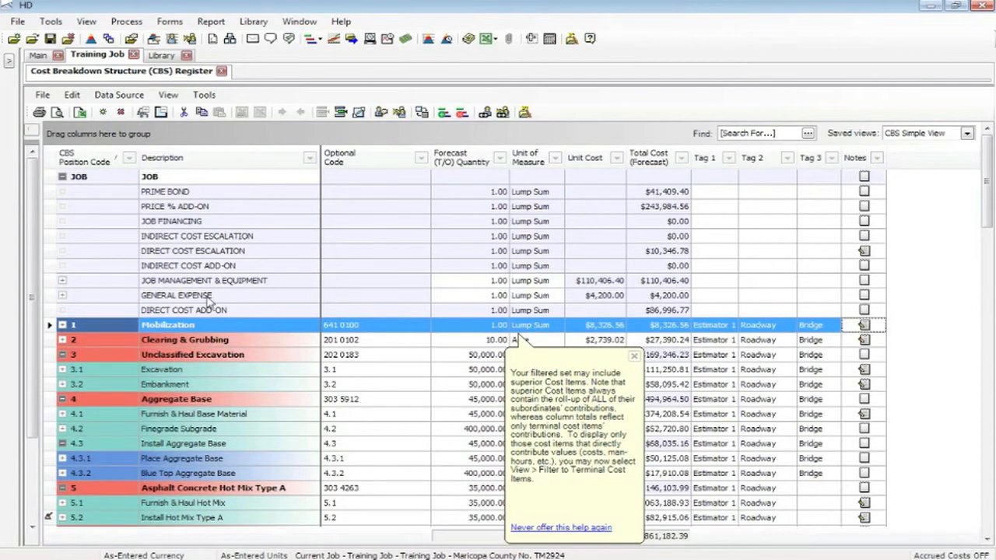
left_click(633, 356)
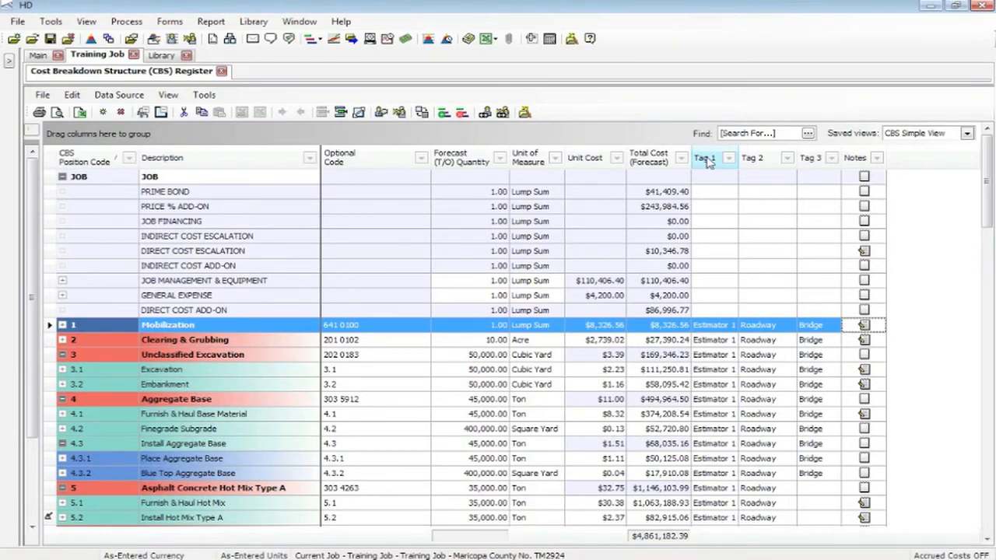
- Sort the register in ascending order by Tag 1 and within that by Tag 2
left_click(705, 159)
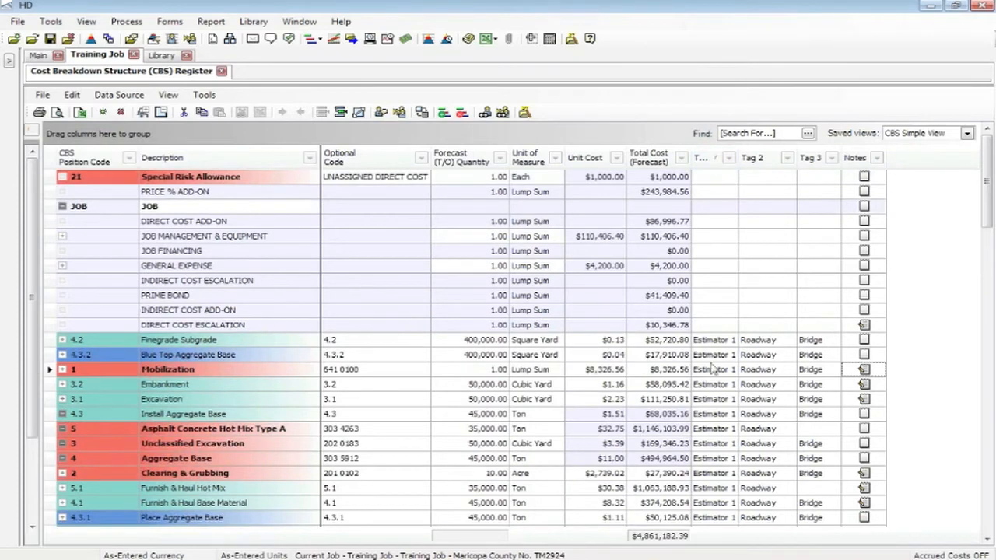
scroll(717, 381, "down", 5)
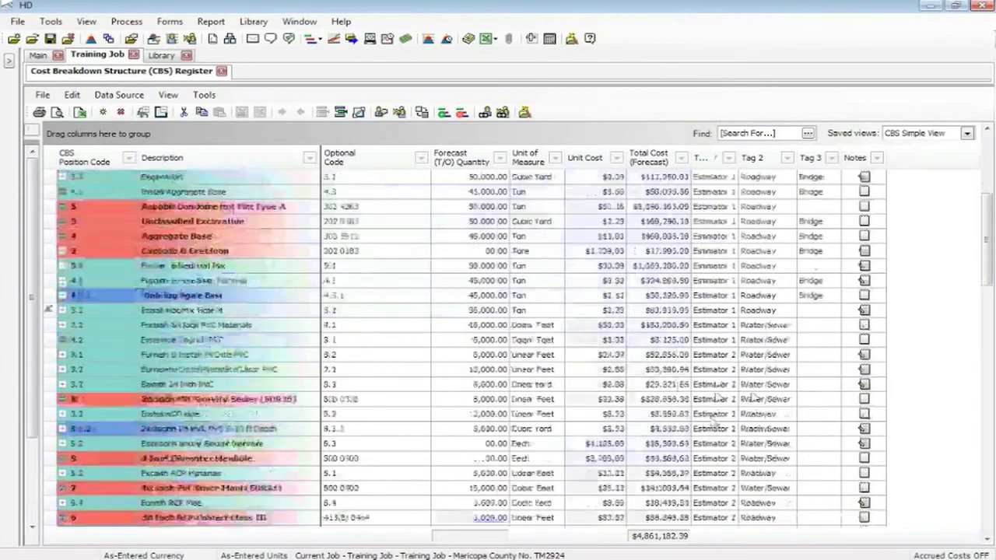
scroll(718, 381, "up", 5)
scroll(717, 382, "down", 3)
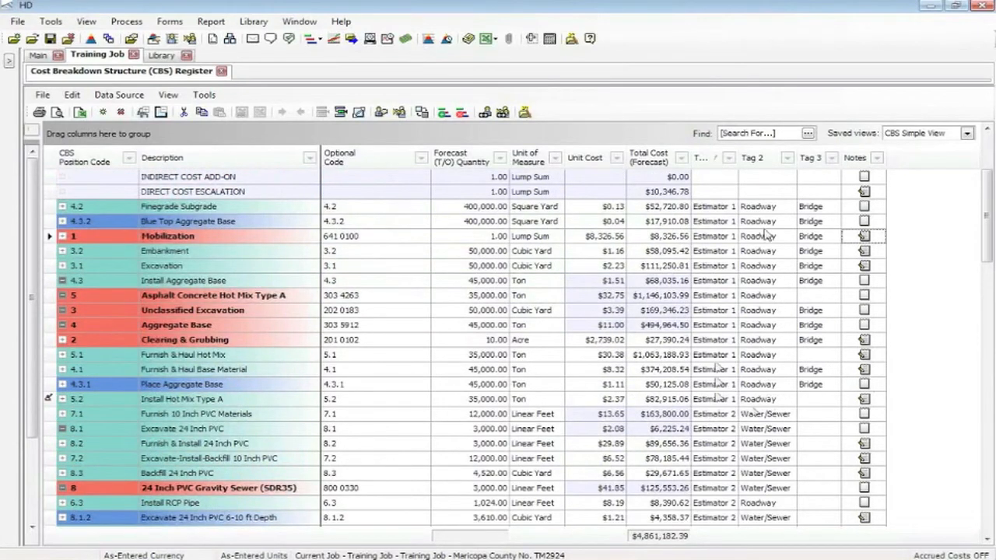
left_click(761, 159)
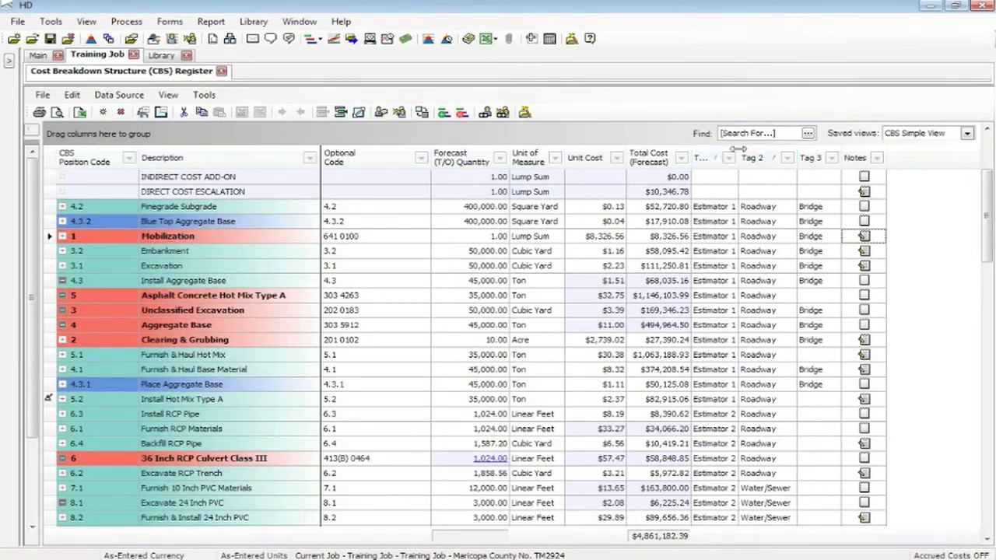
- Widen the Tag 1 column slightly and restore the register's sort order by CBS Position Code
left_click_drag(739, 148, 748, 149)
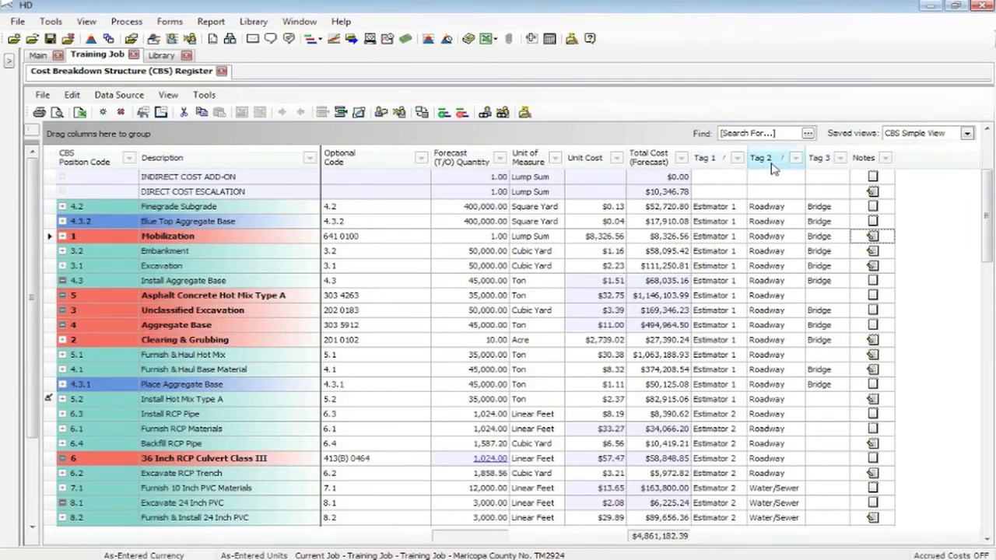
left_click(97, 161)
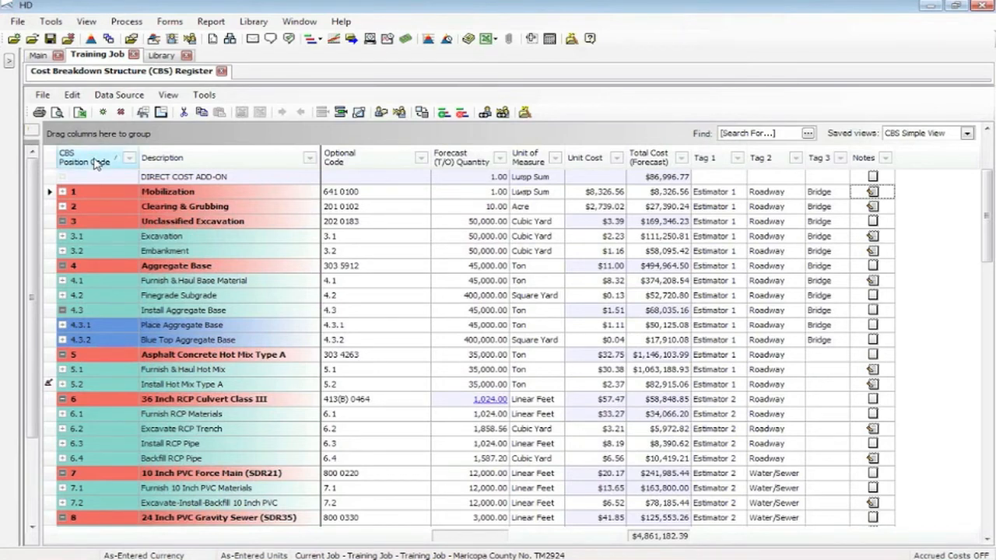
- Open the Pay Item & Proposal Register, expand pay item 202 0183 to view its linked cost items, and collapse it again
left_click(212, 39)
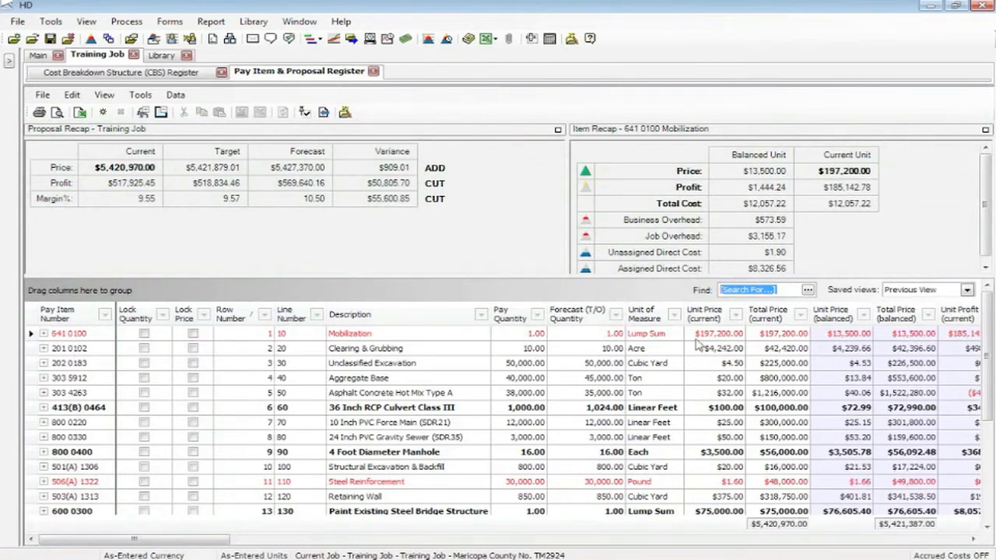
left_click(44, 363)
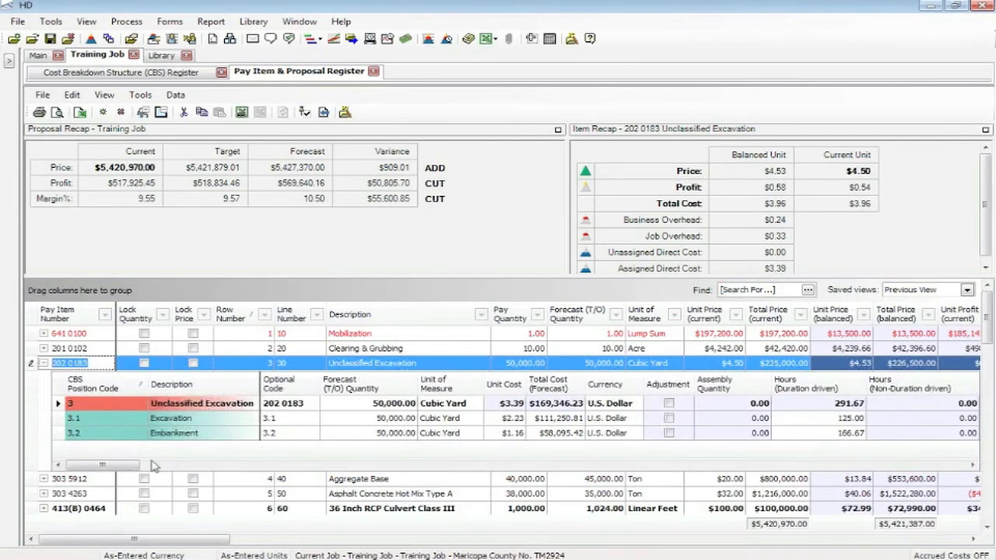
left_click_drag(71, 466, 129, 470)
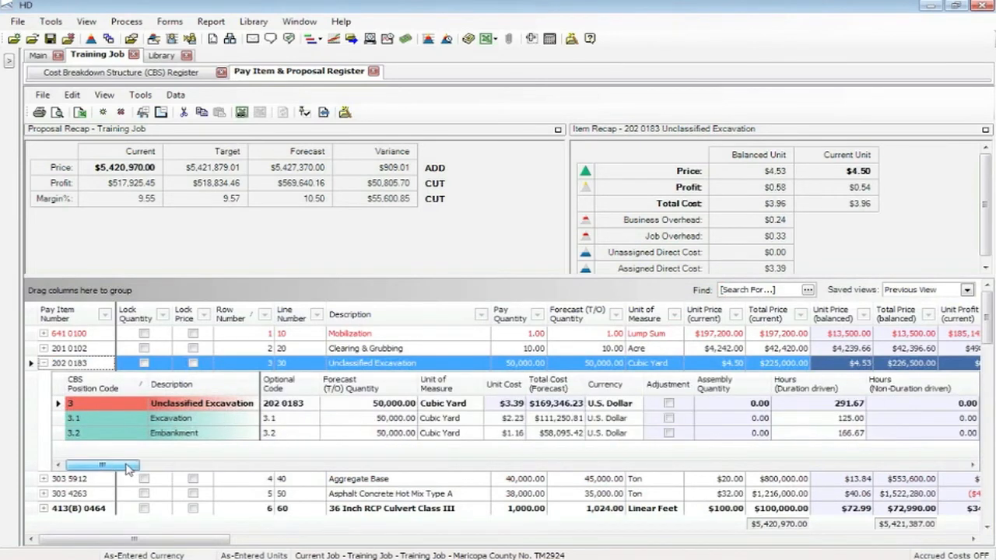
left_click_drag(182, 543, 130, 537)
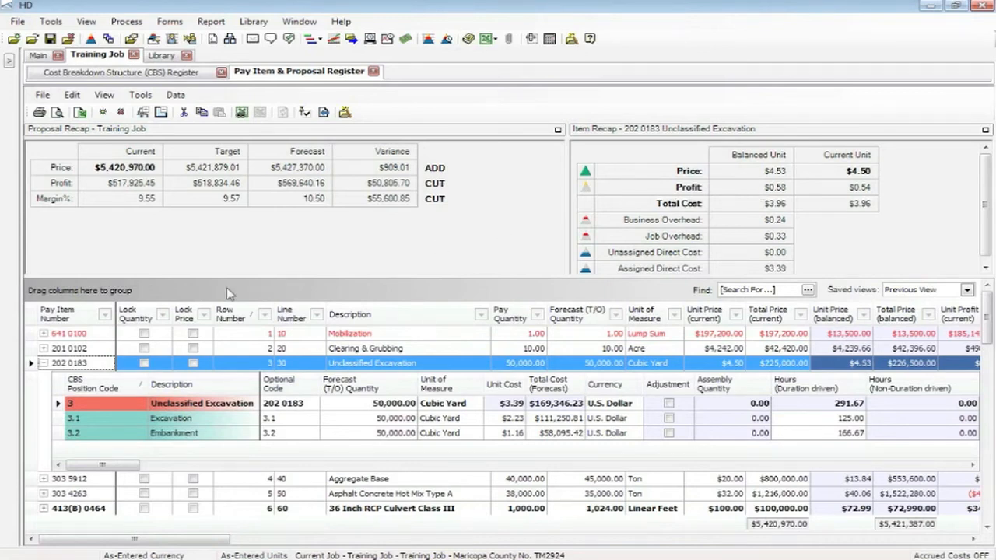
left_click(43, 363)
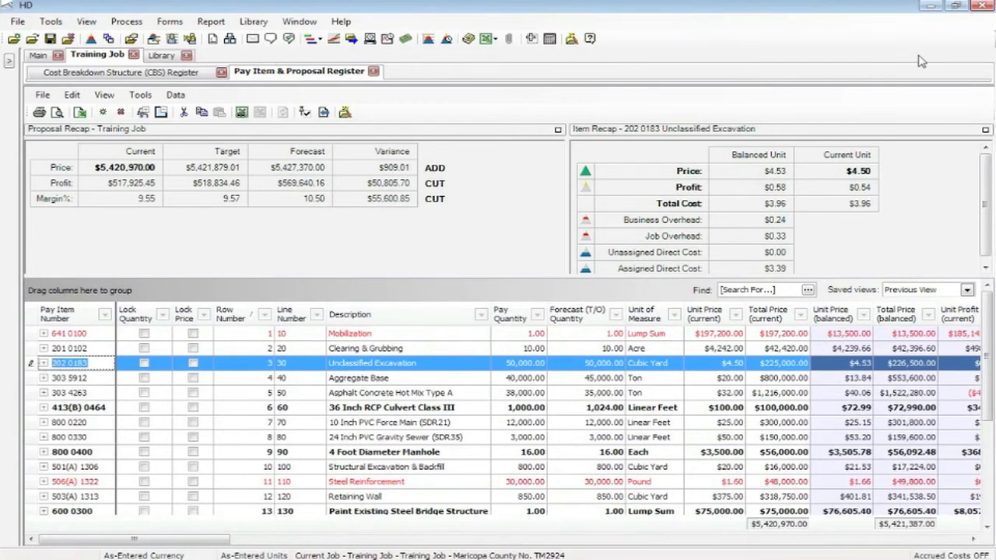
left_click(985, 18)
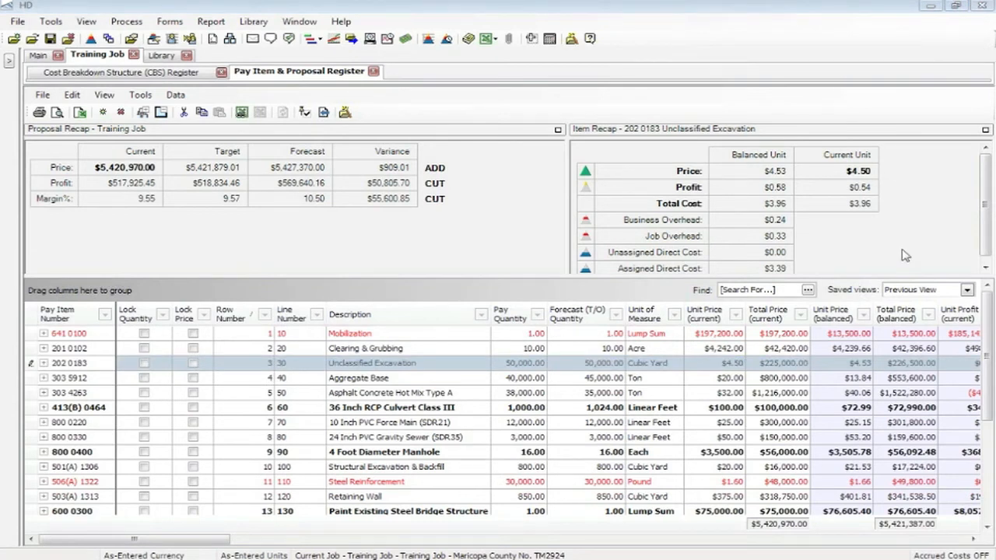
- Switch the pay item register to the saved Simple View and expand the Unclassified Excavation pay item
left_click(967, 290)
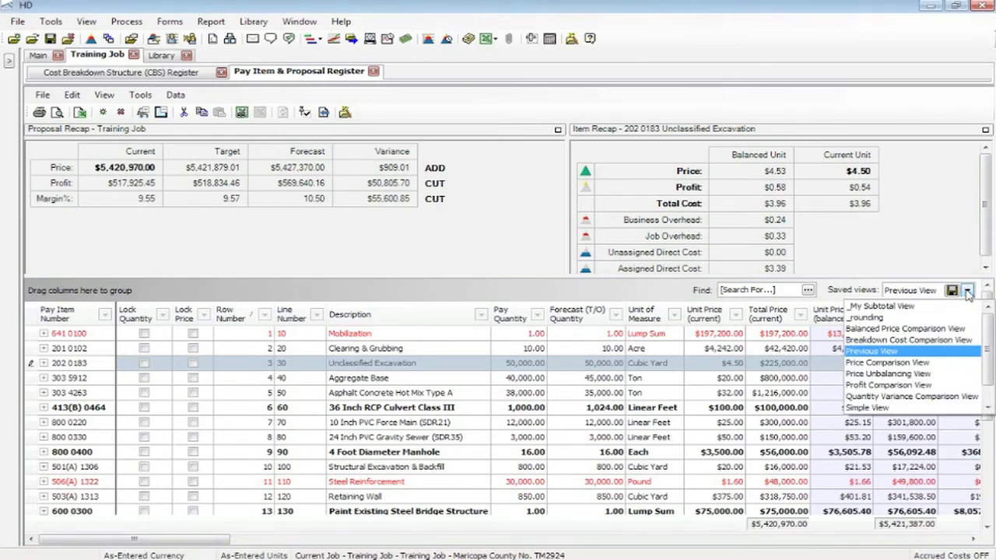
left_click(867, 408)
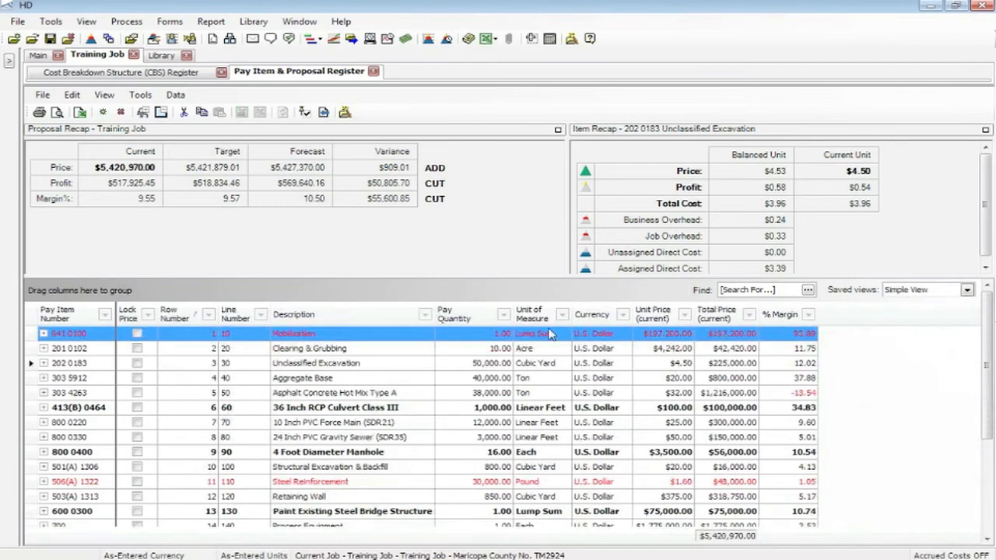
left_click(44, 362)
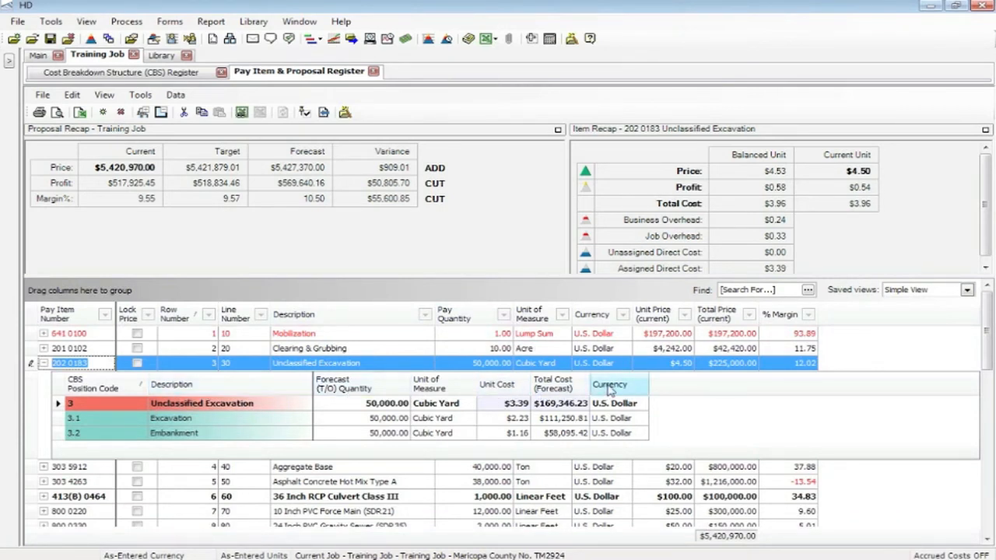
- Remove the Currency column from the nested cost item table, and the Line Number and Currency columns from the pay item table
left_click_drag(611, 389, 599, 440)
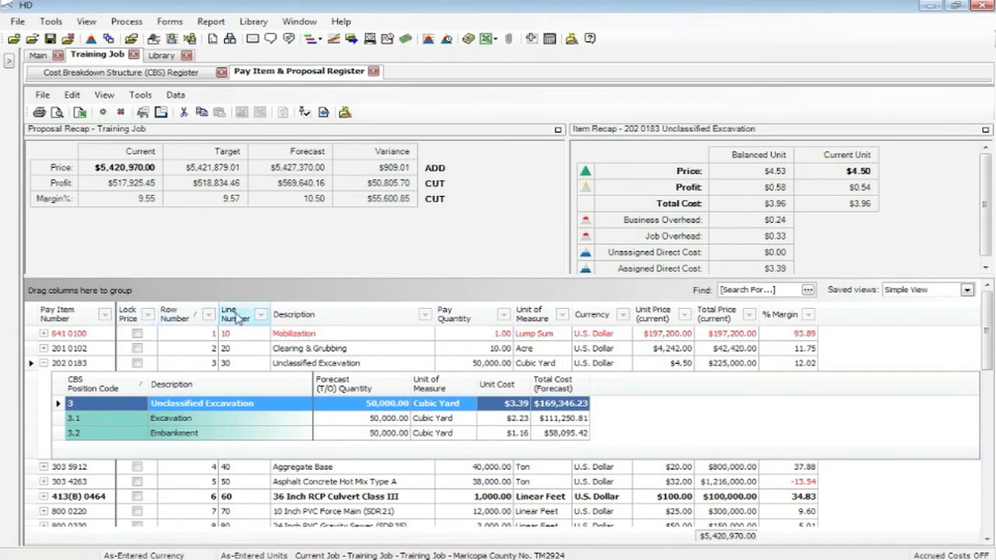
left_click_drag(238, 317, 307, 351)
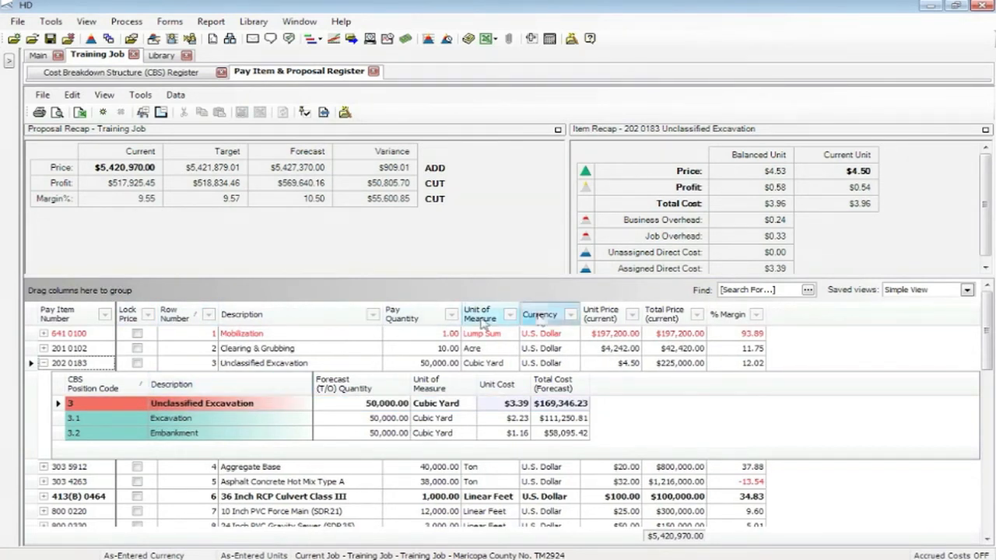
left_click_drag(543, 314, 529, 382)
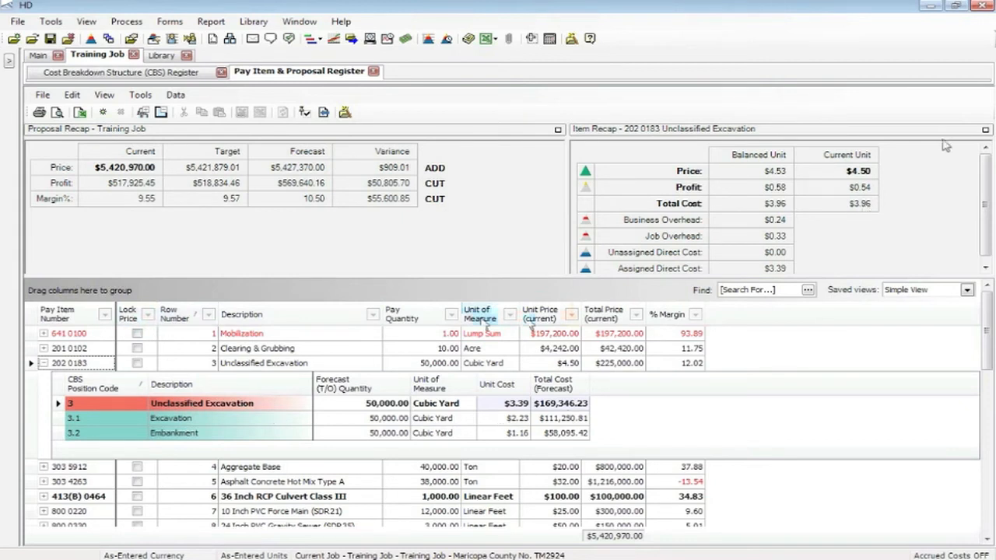
- Save the pay item register's current layout as a view named "new view"
left_click(968, 289)
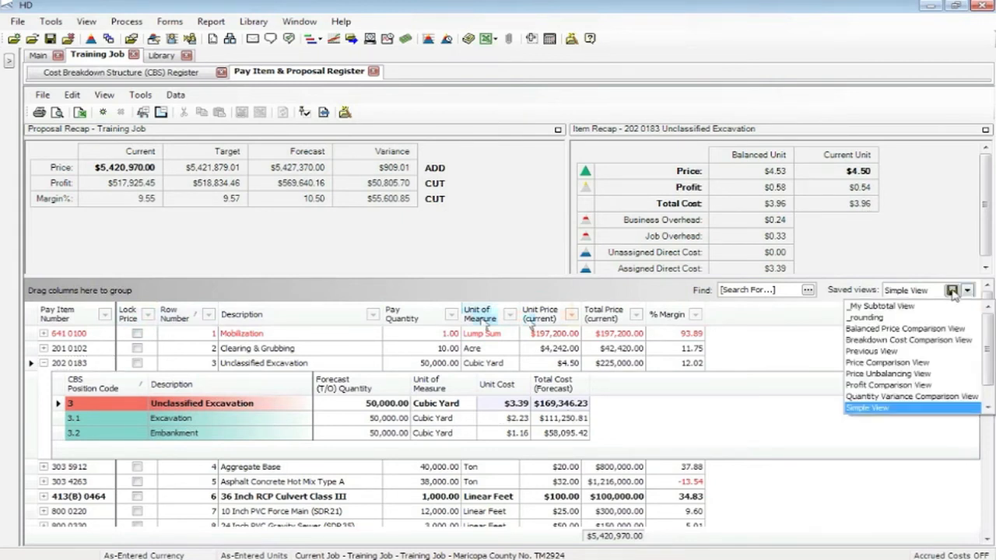
left_click(952, 291)
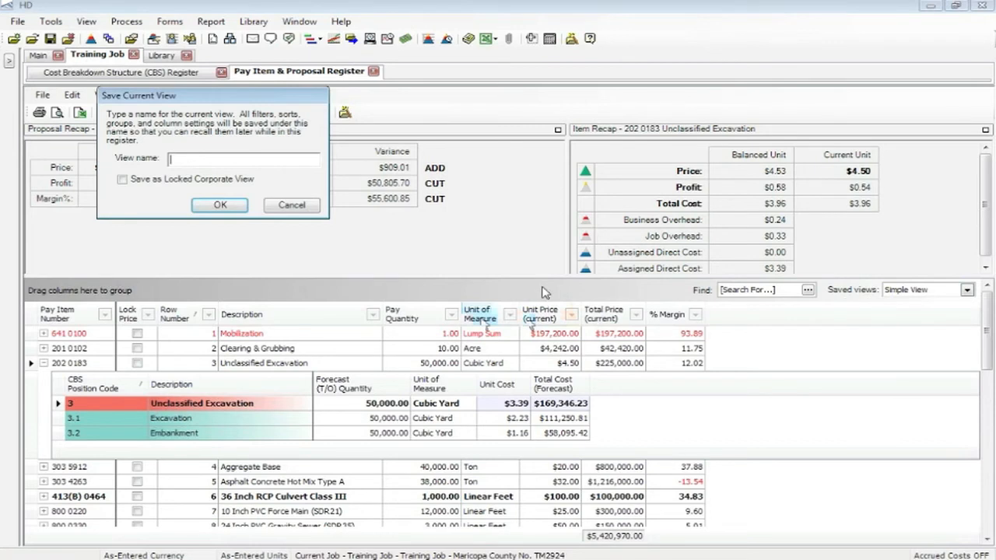
type("new view")
left_click(220, 204)
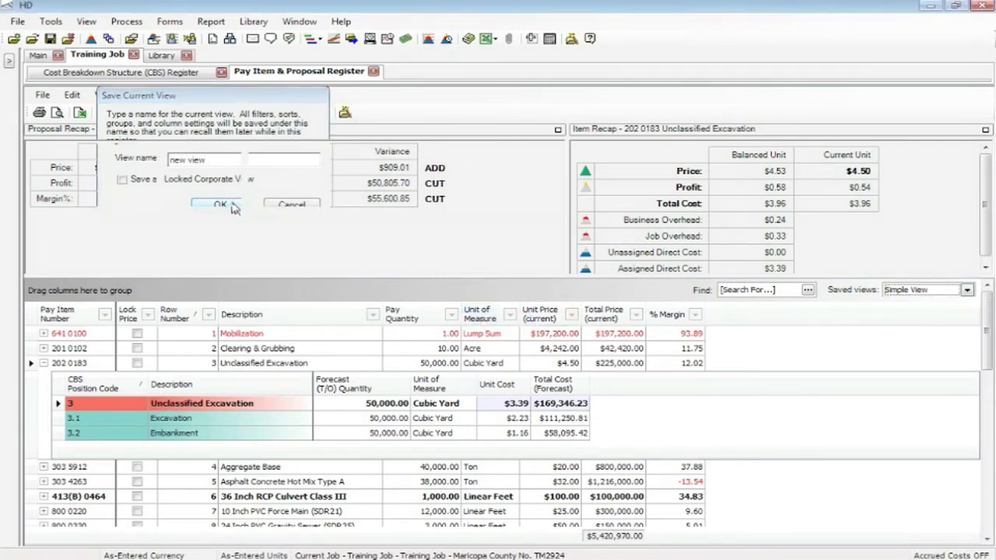
left_click(850, 351)
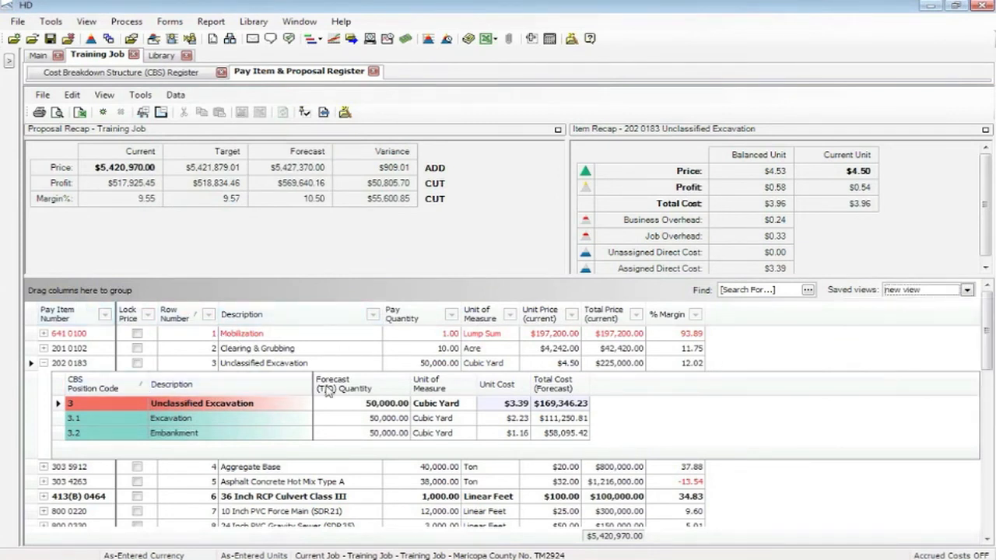
- Collapse the Unclassified Excavation pay item, look through the list of saved views and select new view
left_click(44, 362)
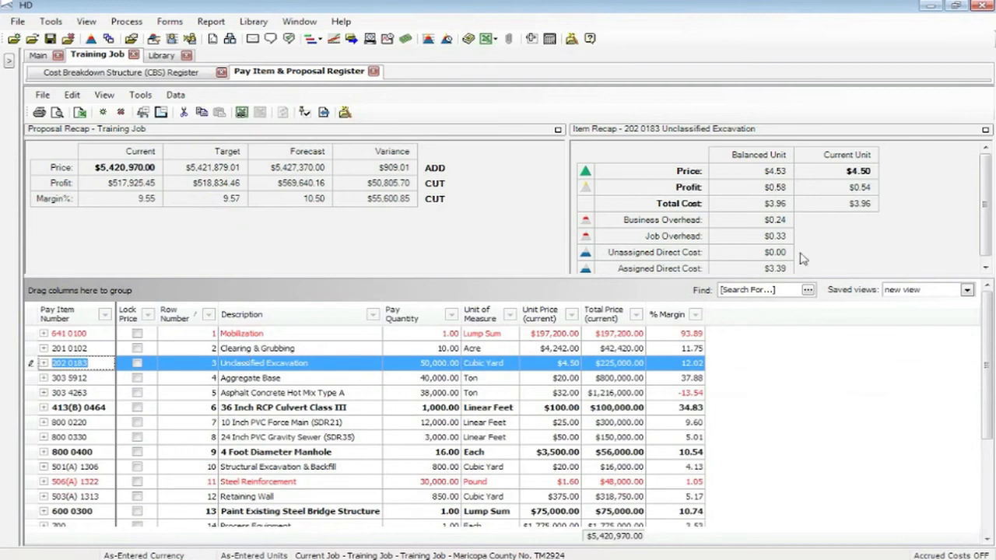
left_click(967, 290)
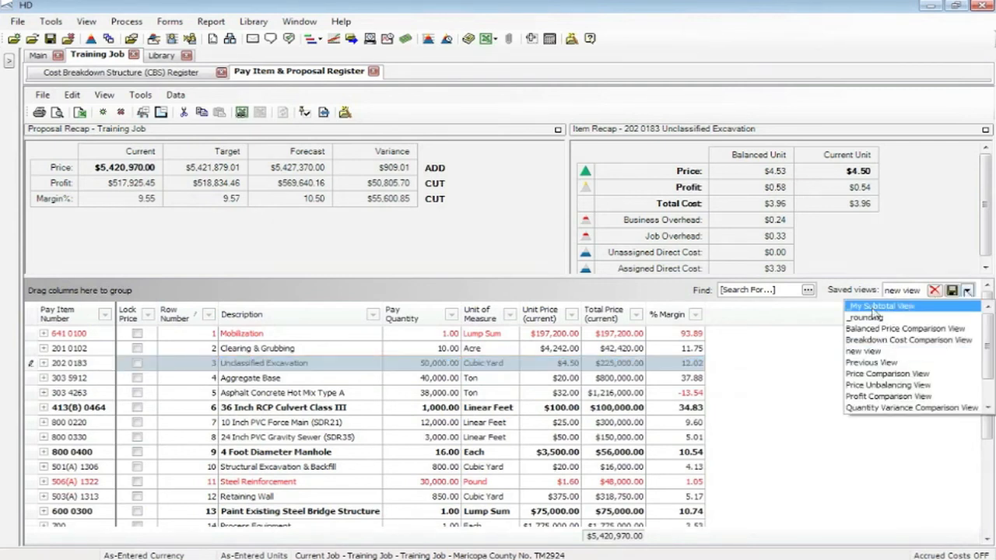
scroll(868, 373, "down", 2)
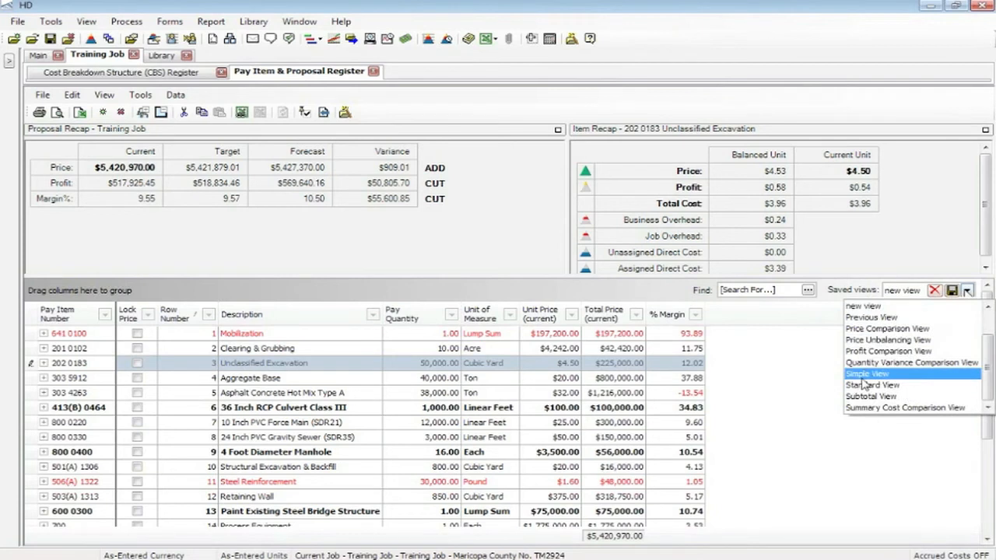
left_click(863, 306)
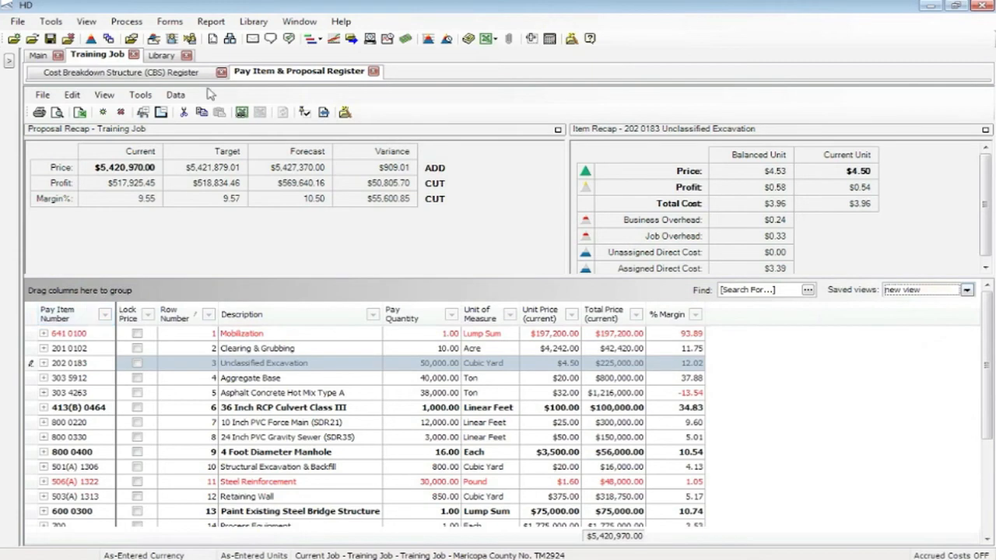
- Return to the CBS Register and look at the Optional Code column's options and the register's print and export commands
left_click(175, 77)
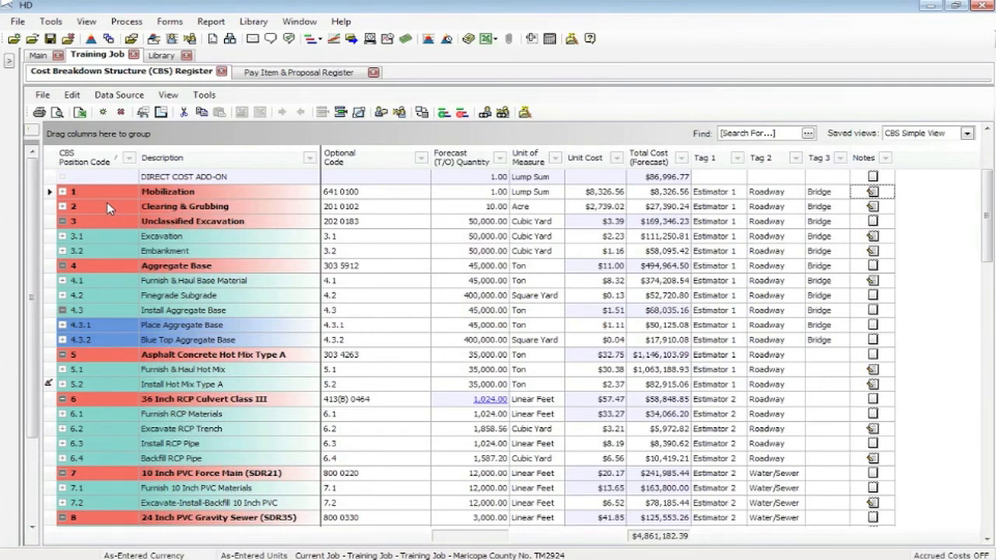
right_click(374, 164)
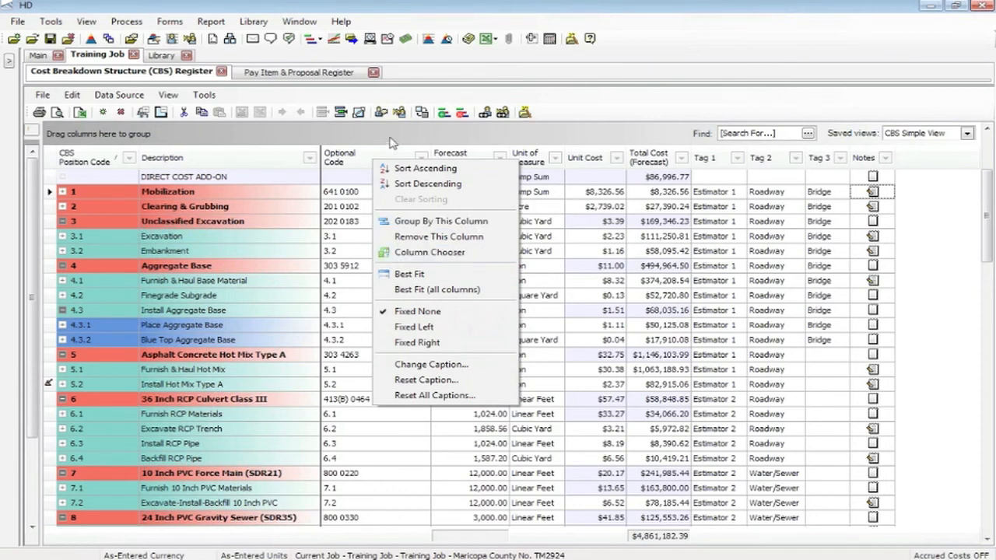
key("Escape")
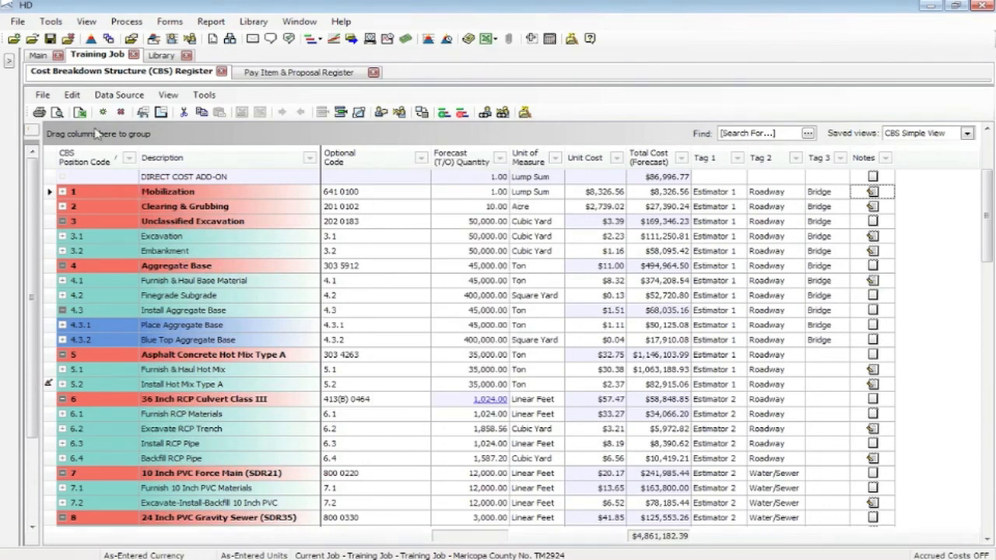
left_click(43, 95)
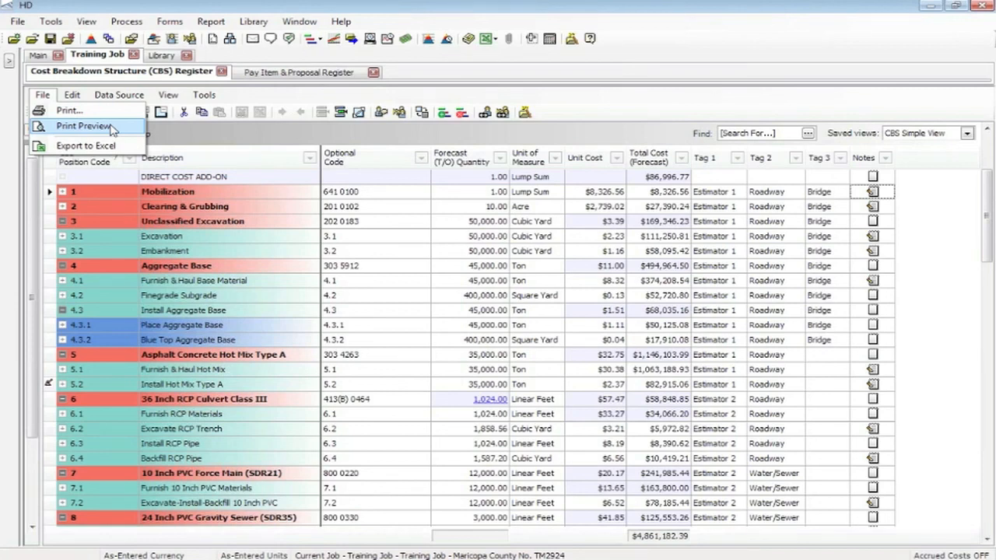
left_click(174, 129)
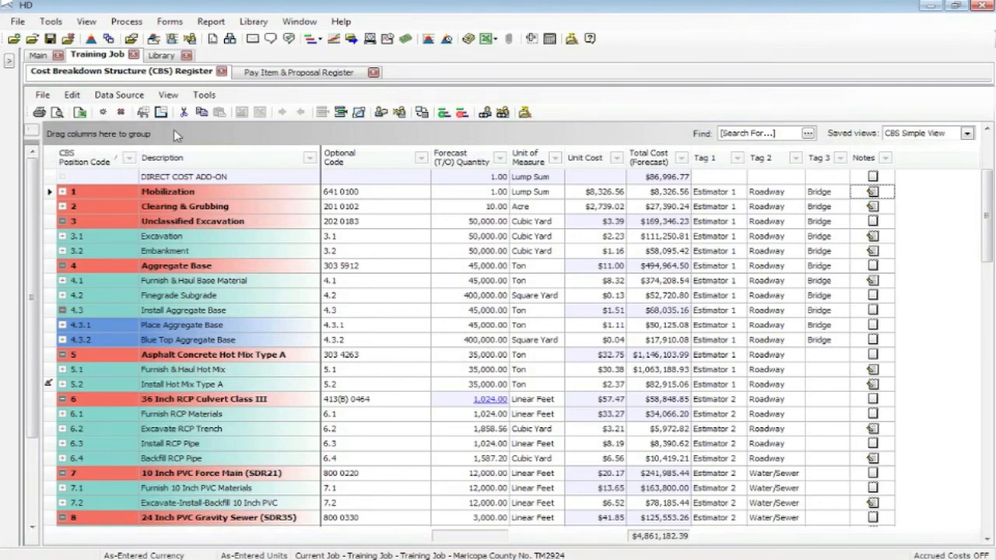